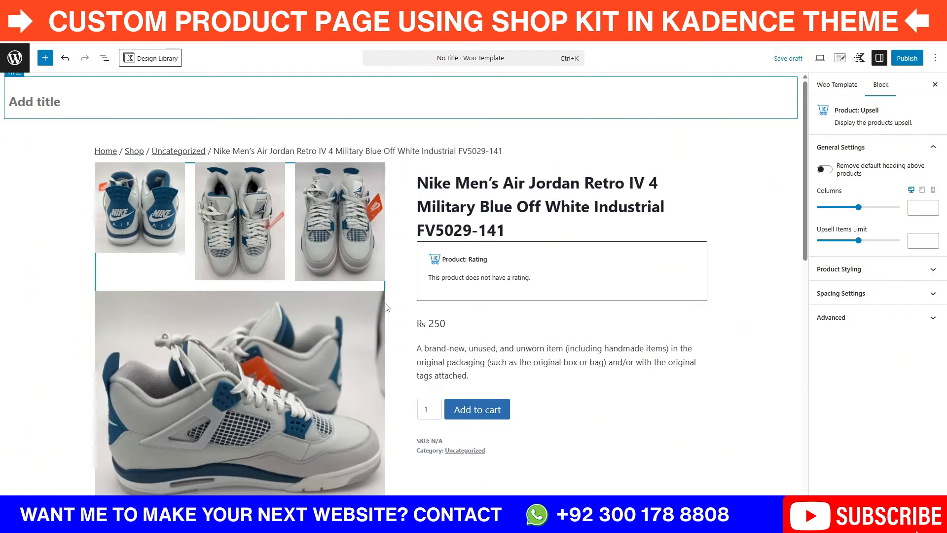
Try several gallery layouts on the product gallery block of the Woo template, ending with Two Column Grid.
click(237, 340)
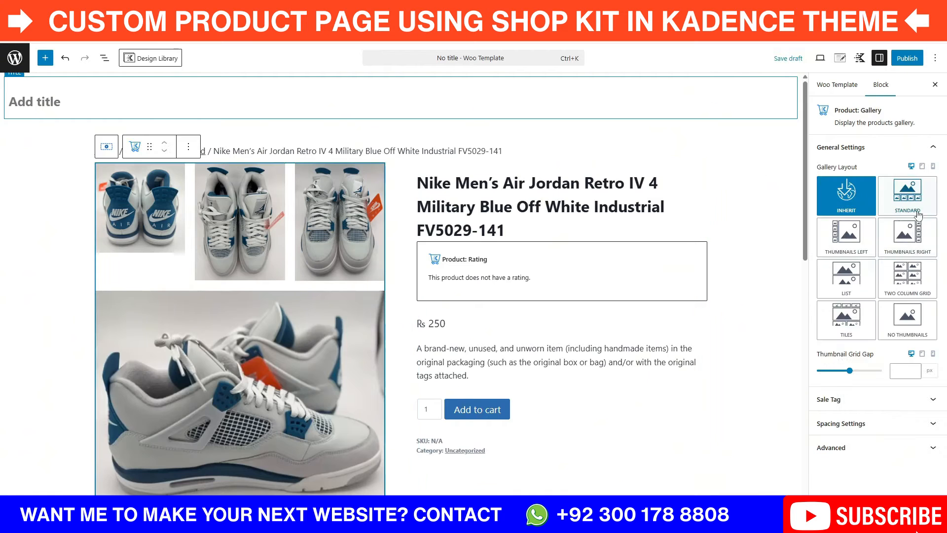
click(908, 273)
click(908, 318)
click(862, 248)
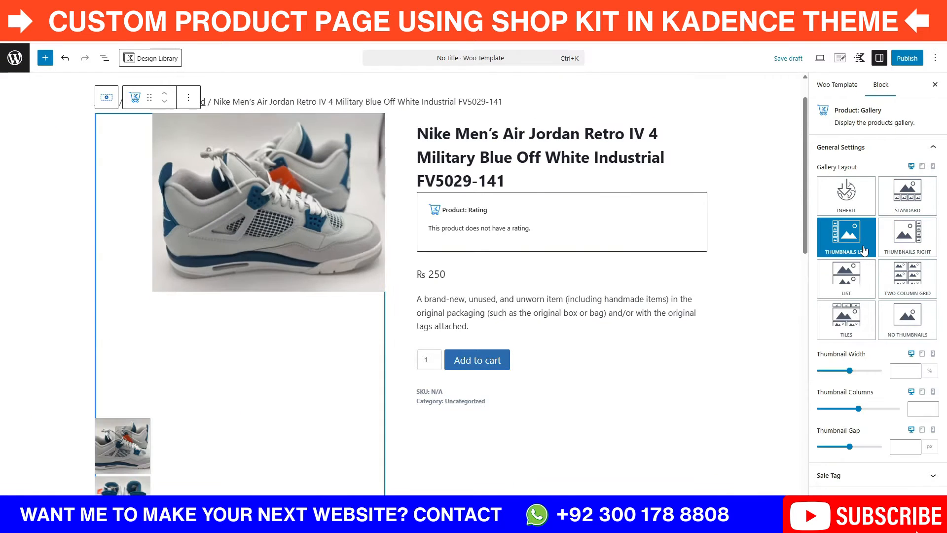
click(899, 239)
click(857, 275)
scroll(656, 308, down, 4)
click(907, 279)
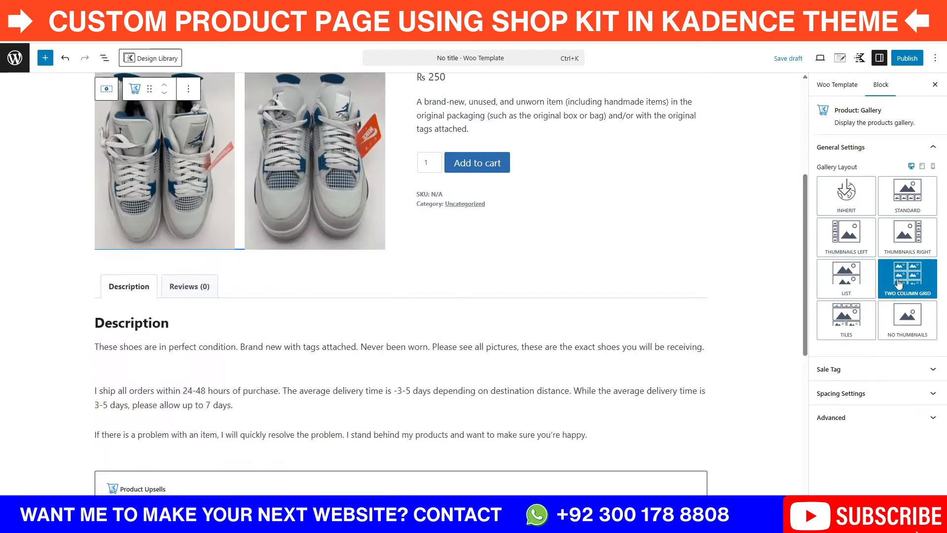
scroll(451, 324, up, 5)
click(452, 324)
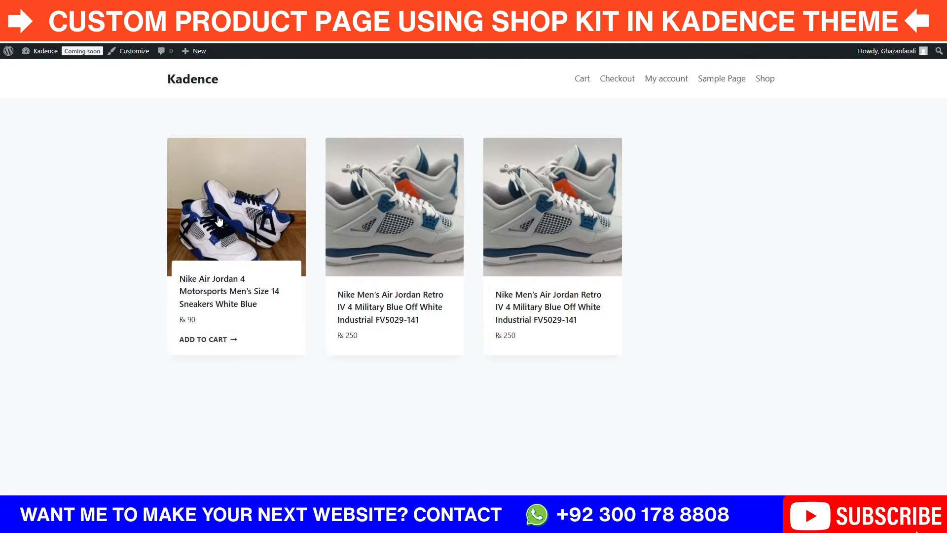
Open the Shop Kit settings from the site dashboard, enable Product Templates and save the settings.
mouse_move(43, 51)
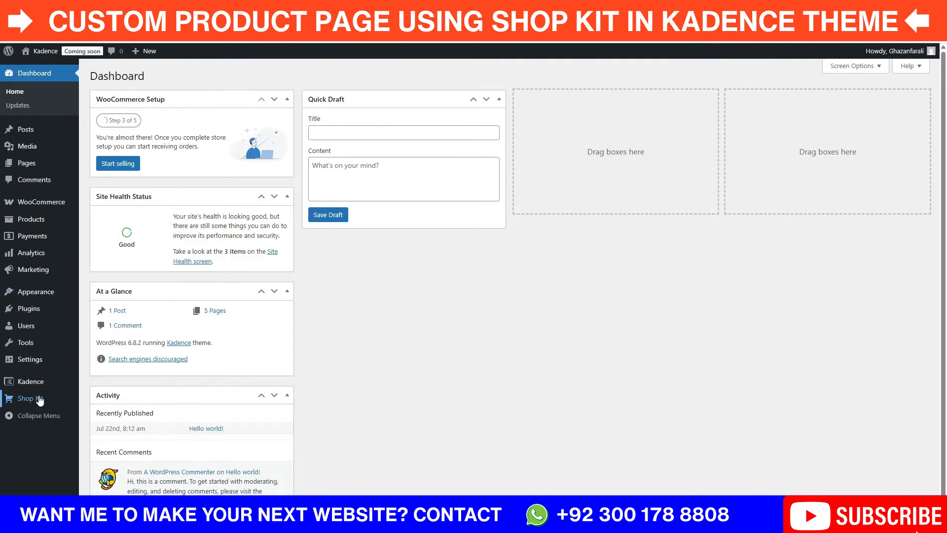
mouse_move(32, 385)
click(34, 404)
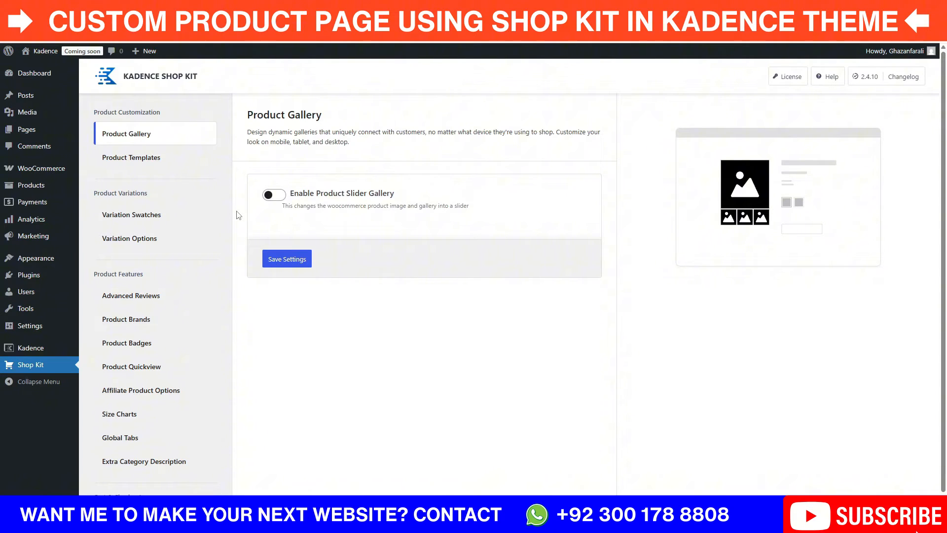
click(147, 162)
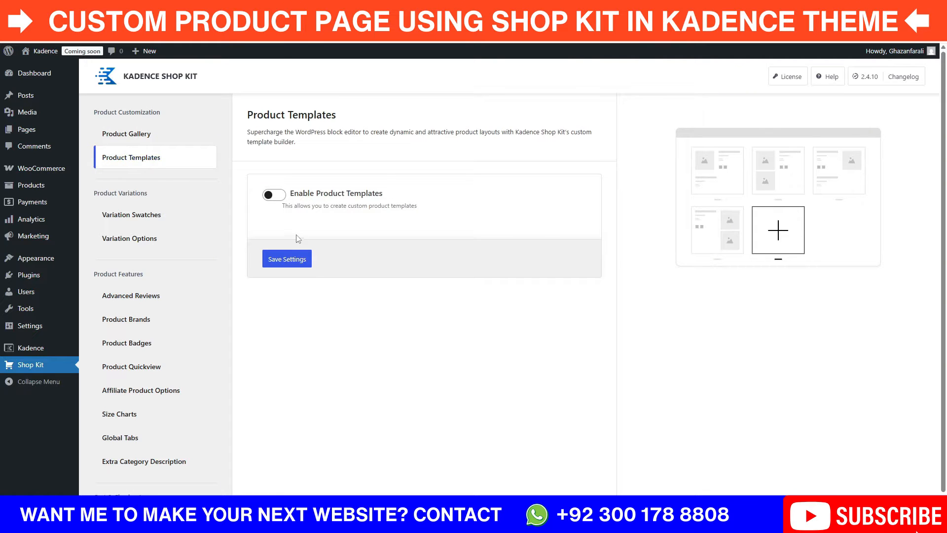
click(275, 195)
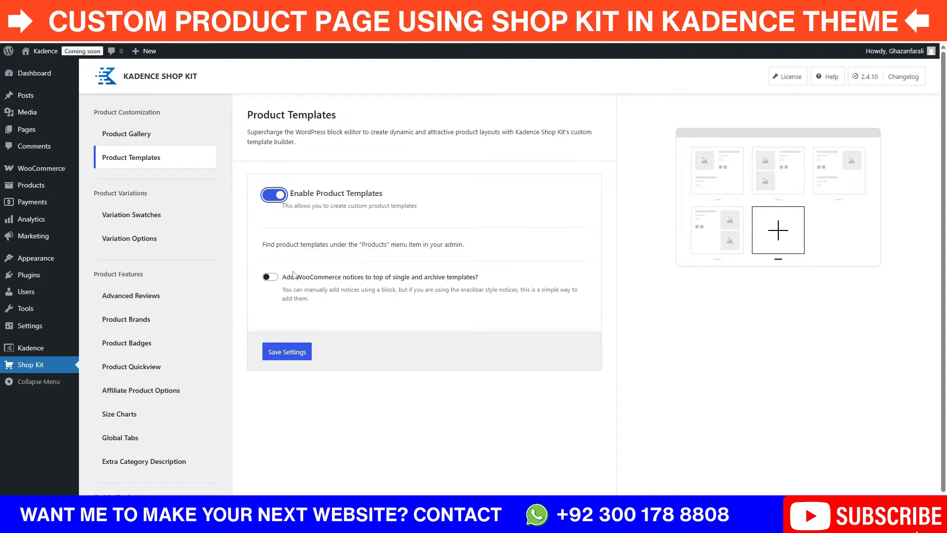
click(284, 355)
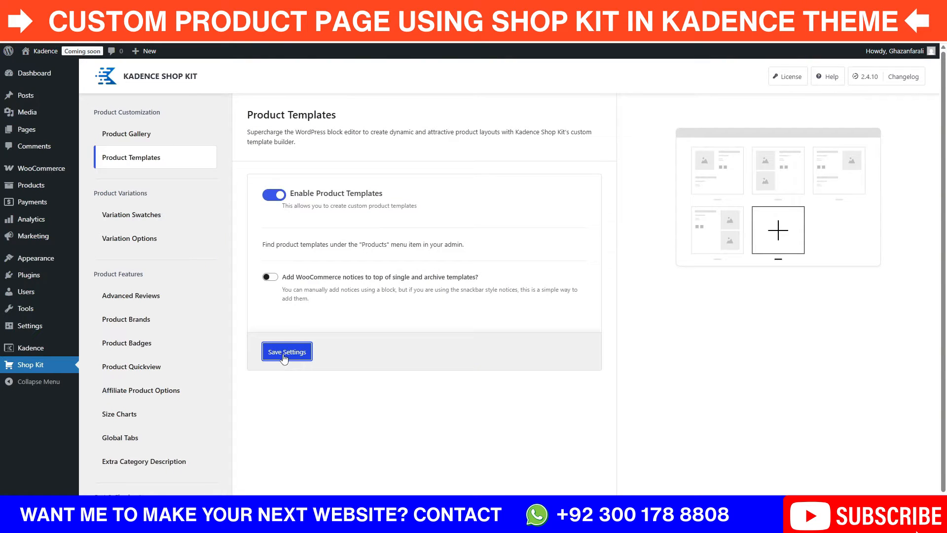
Enable the Product Slider Gallery in the Product Gallery settings.
click(132, 136)
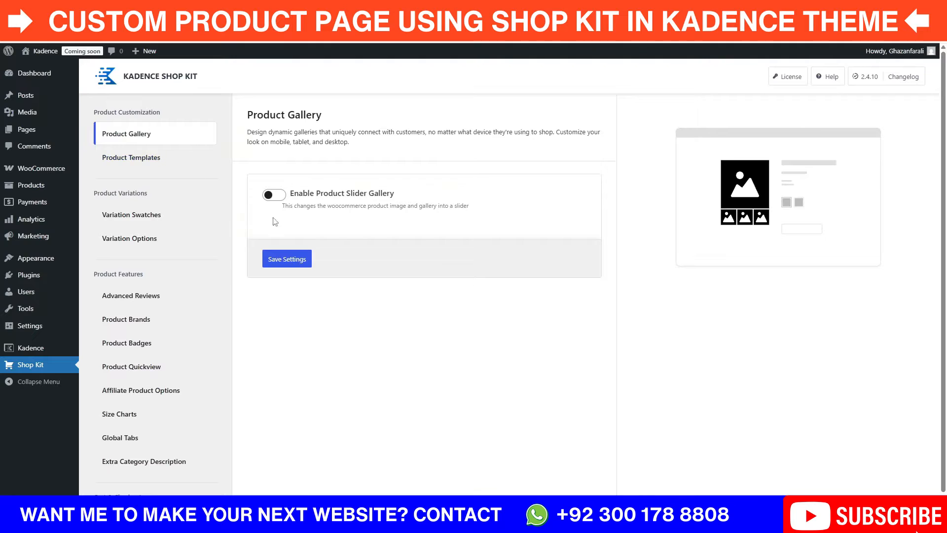
click(274, 196)
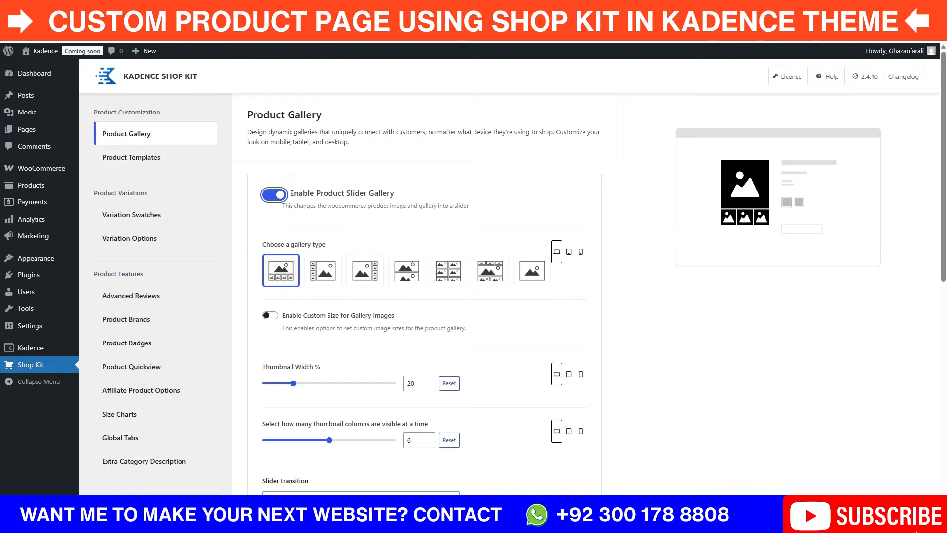
View the Nike Men's Air Jordan Retro IV 4 product page on the storefront, including its gallery, description and related products.
click(42, 70)
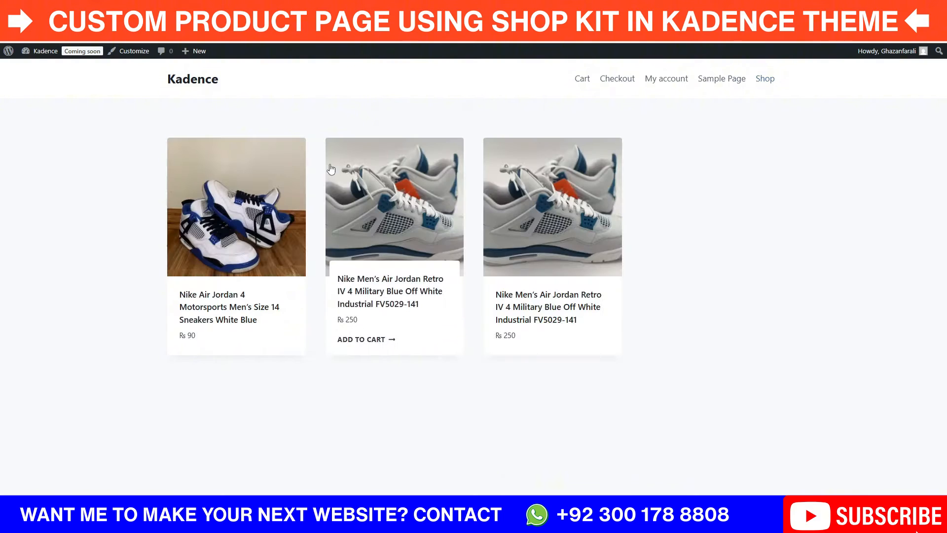
click(383, 309)
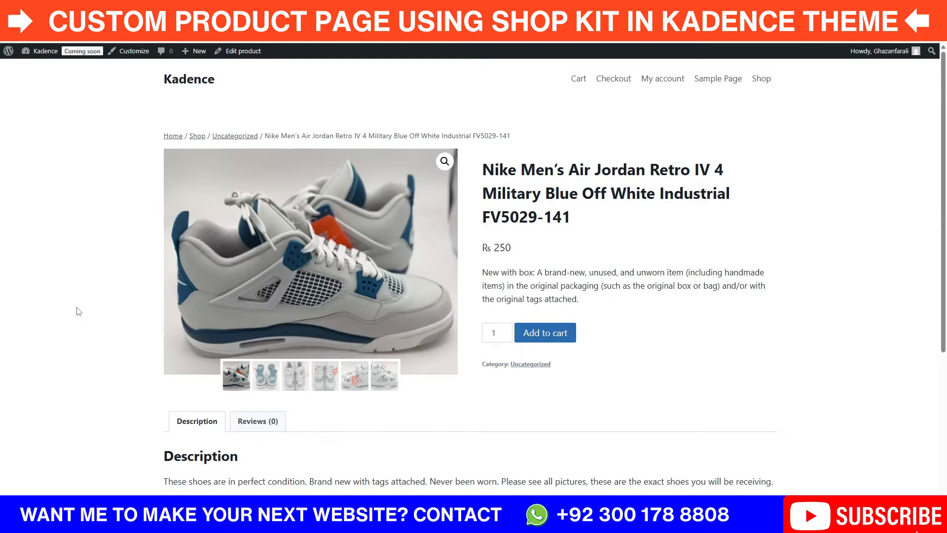
scroll(93, 379, down, 4)
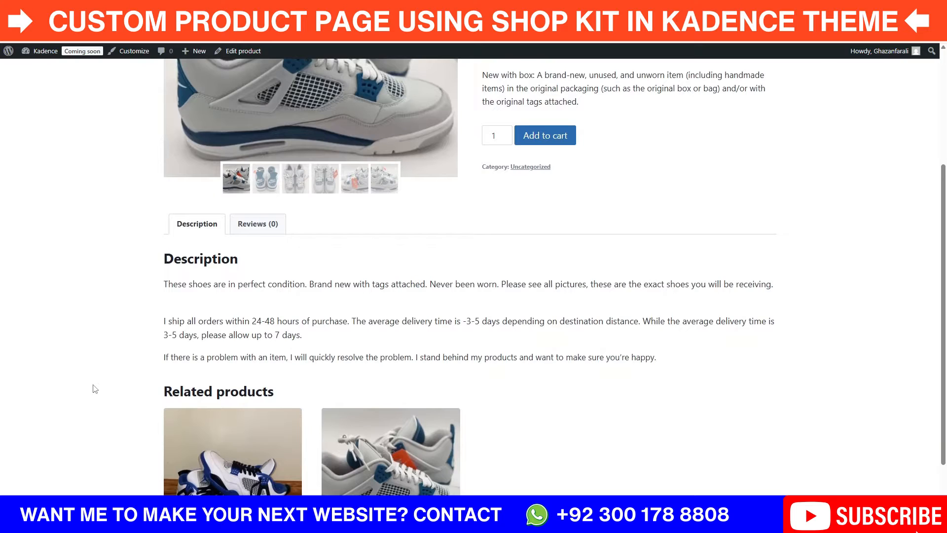
scroll(95, 389, down, 2)
scroll(94, 389, up, 4)
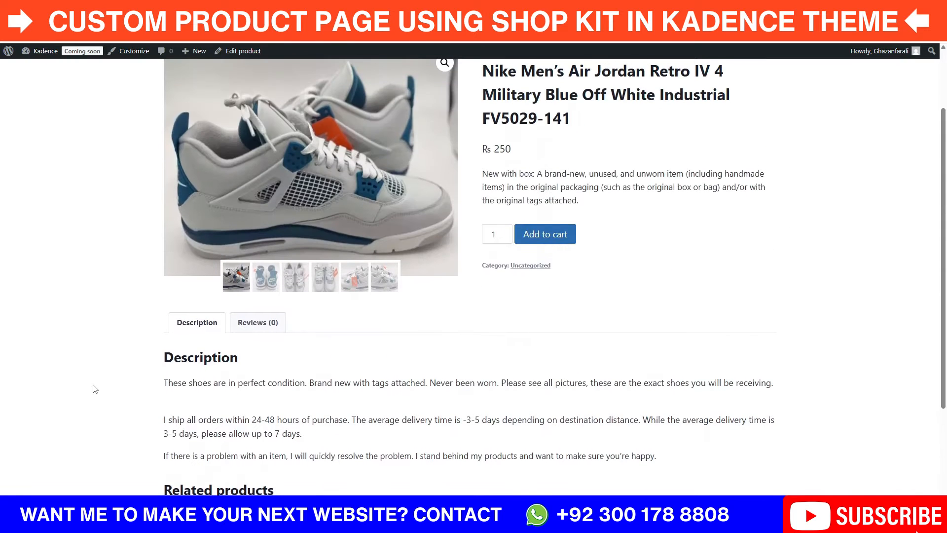
scroll(92, 388, up, 3)
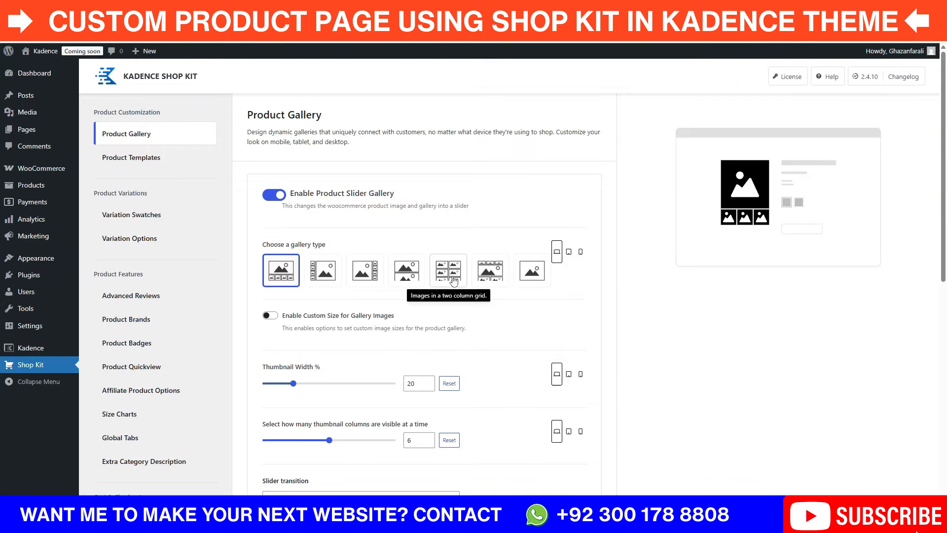
Set the product gallery type to tiles, then reload the product page to review the tiled images.
click(490, 278)
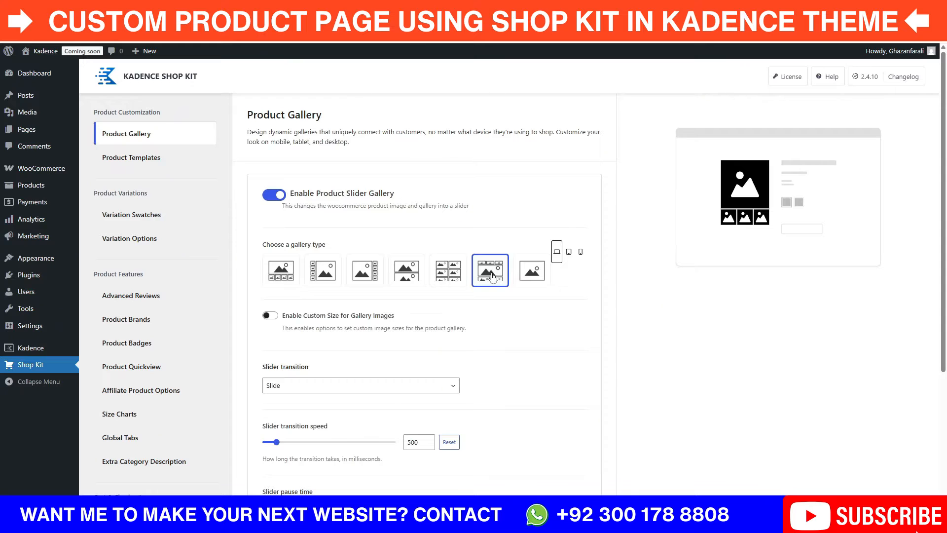
scroll(306, 366, down, 5)
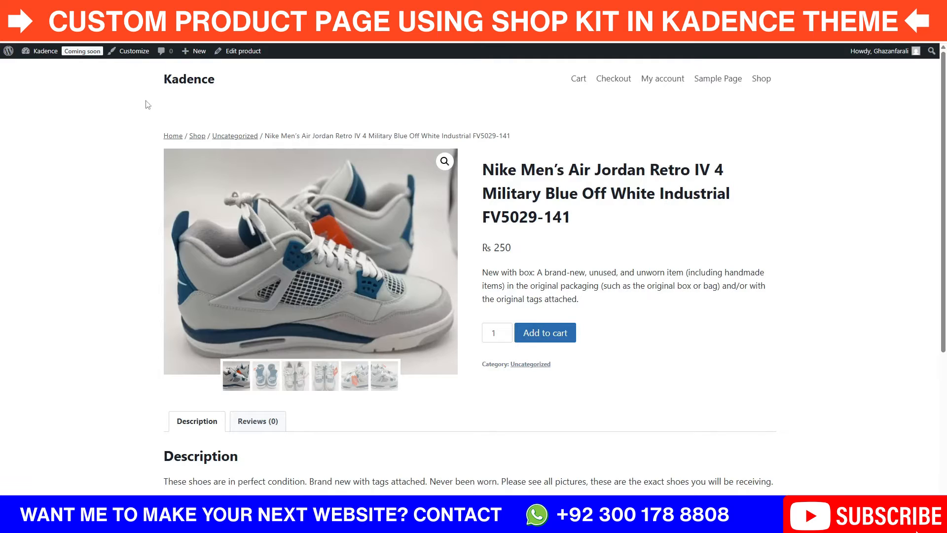
key(F5)
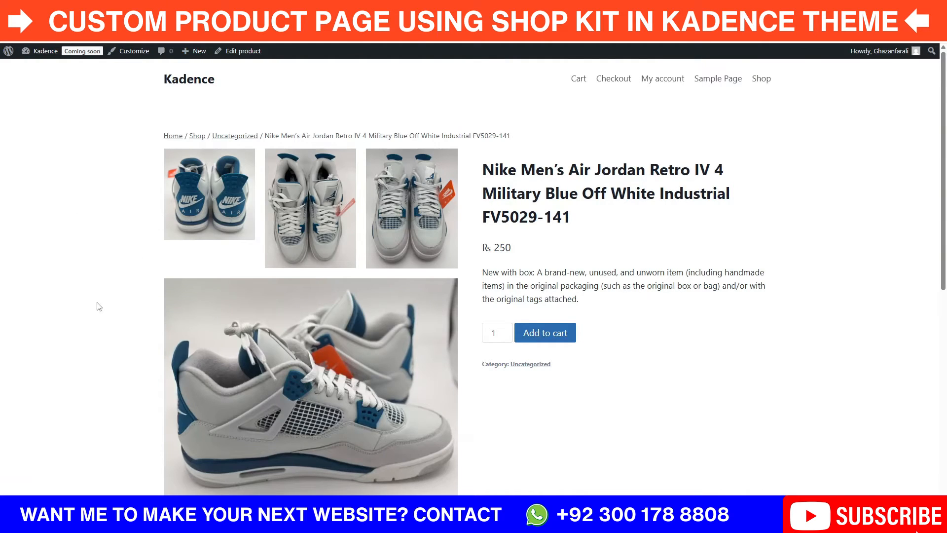
scroll(197, 227, down, 4)
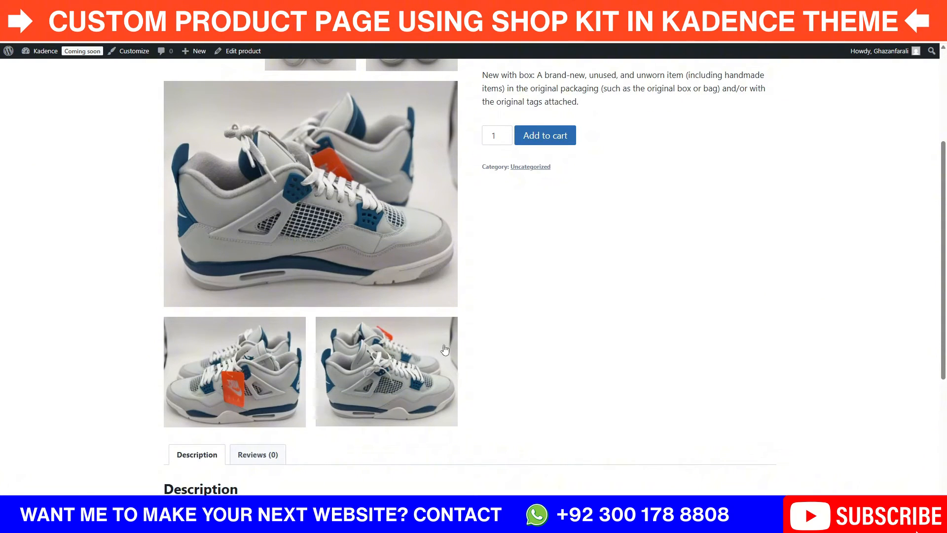
scroll(110, 360, up, 4)
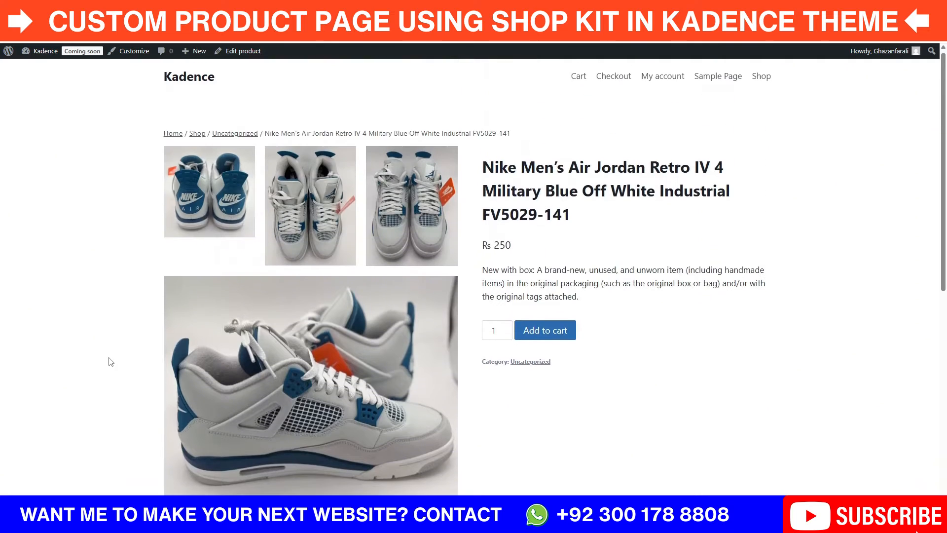
scroll(108, 350, down, 1)
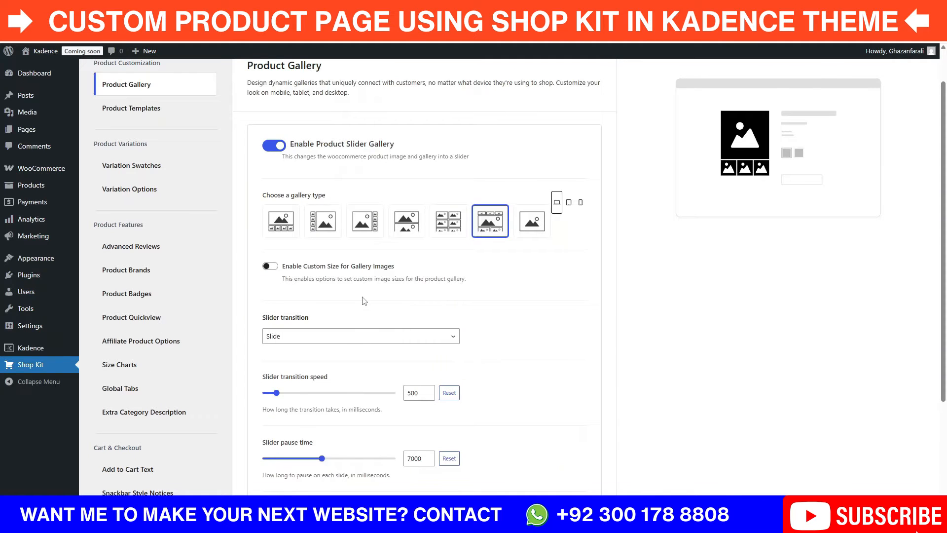
Try the custom size option for gallery images and look through the slider transition choices.
click(272, 267)
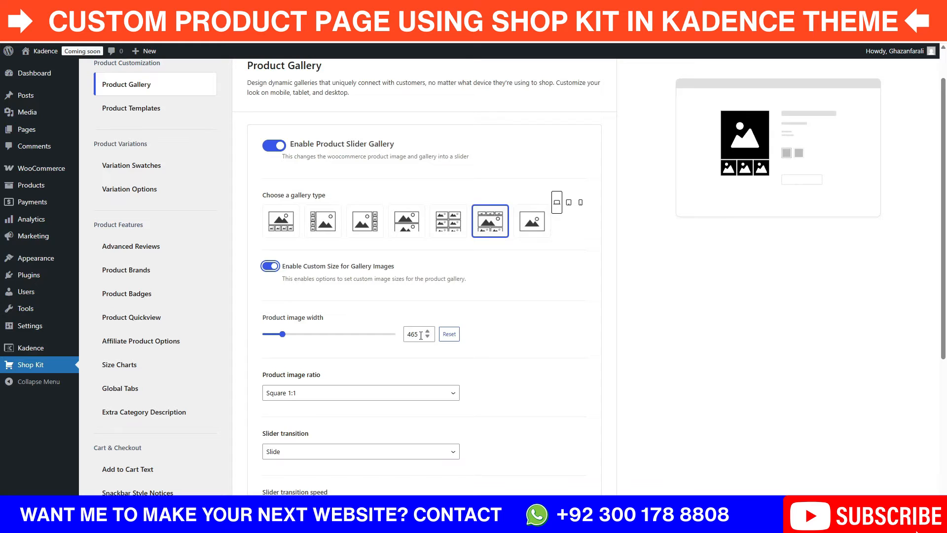
click(270, 267)
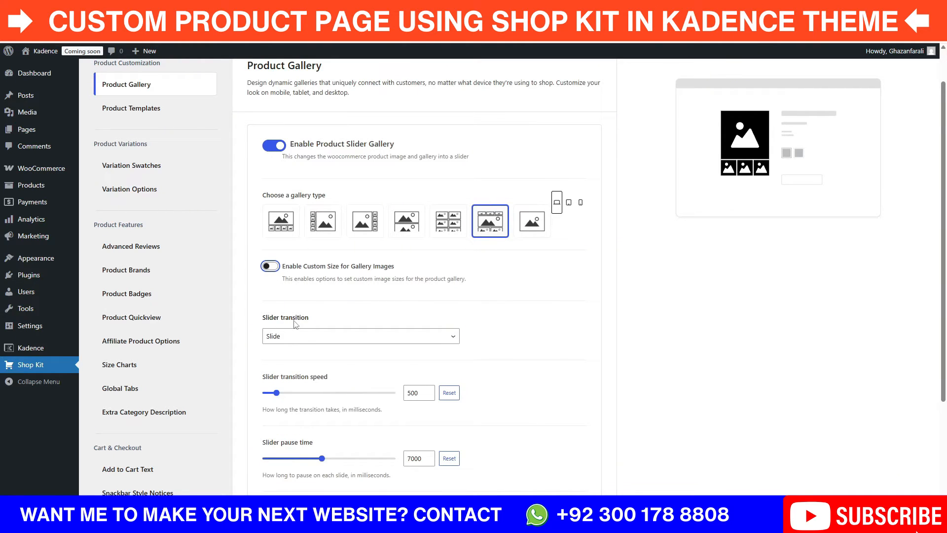
click(296, 335)
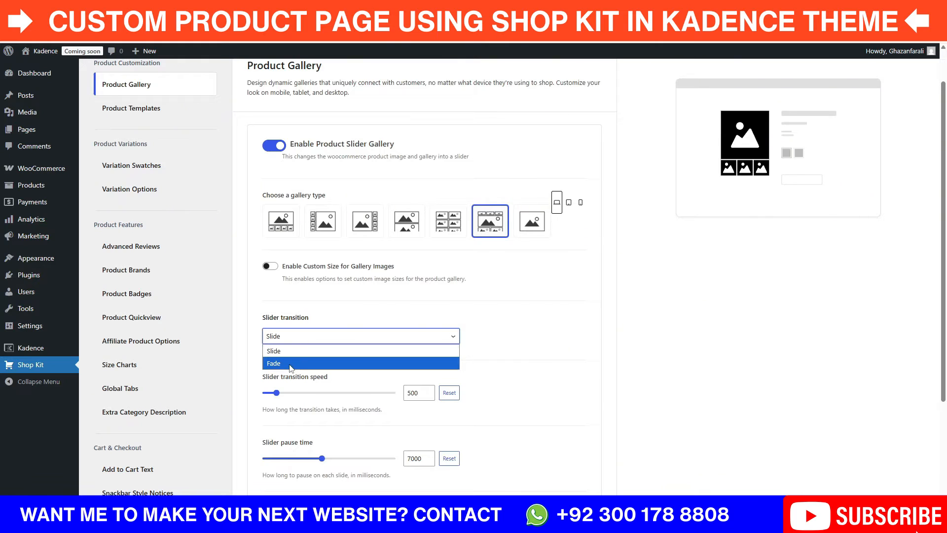
click(318, 321)
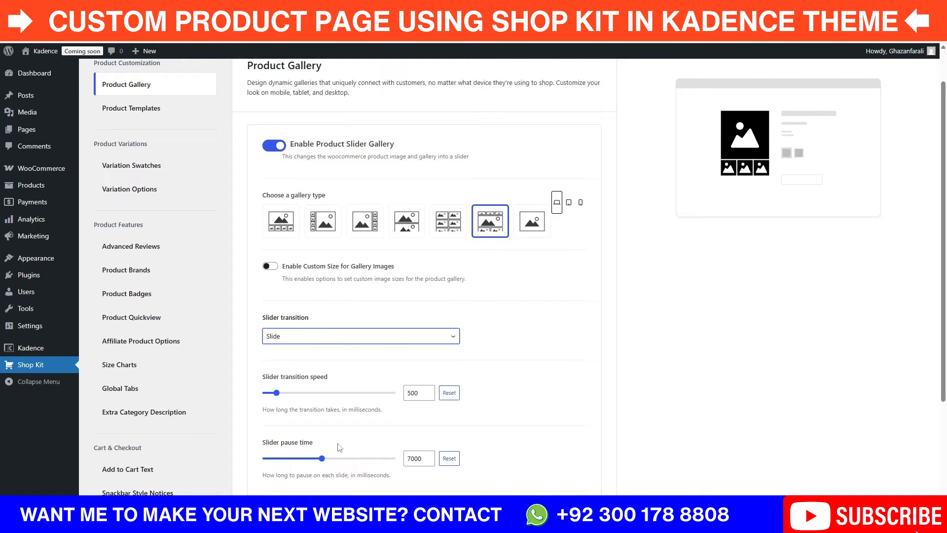
Enable product image hover zoom and thumbnail hover selection for the gallery, and save the settings.
scroll(340, 447, down, 3)
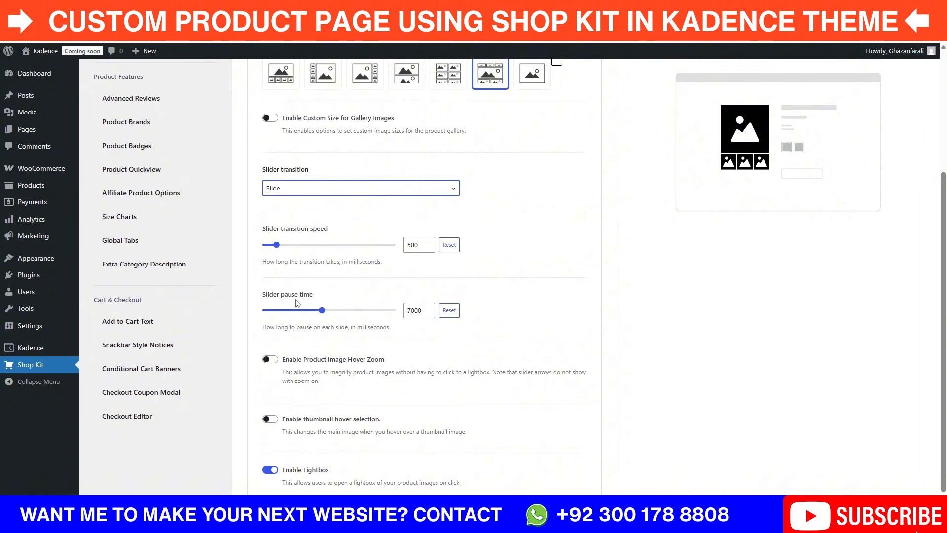
scroll(258, 396, down, 2)
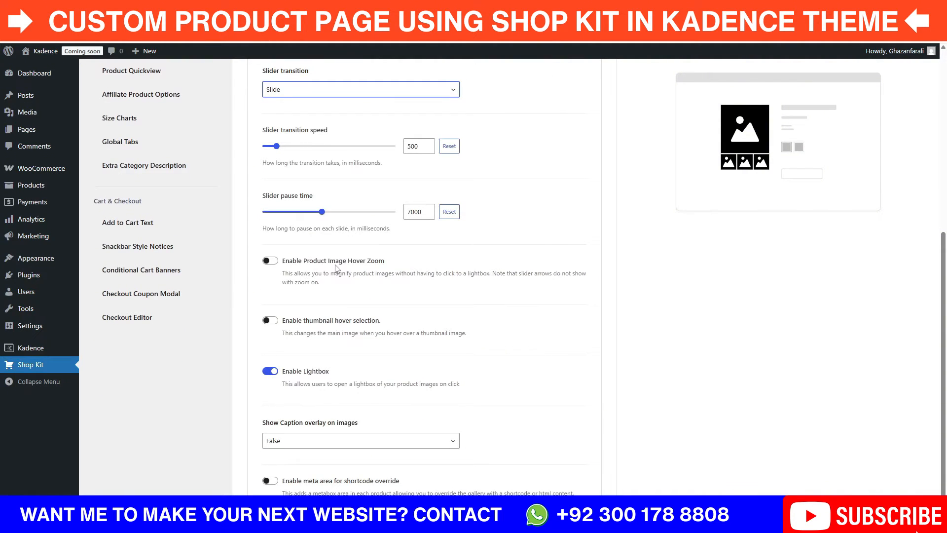
click(270, 260)
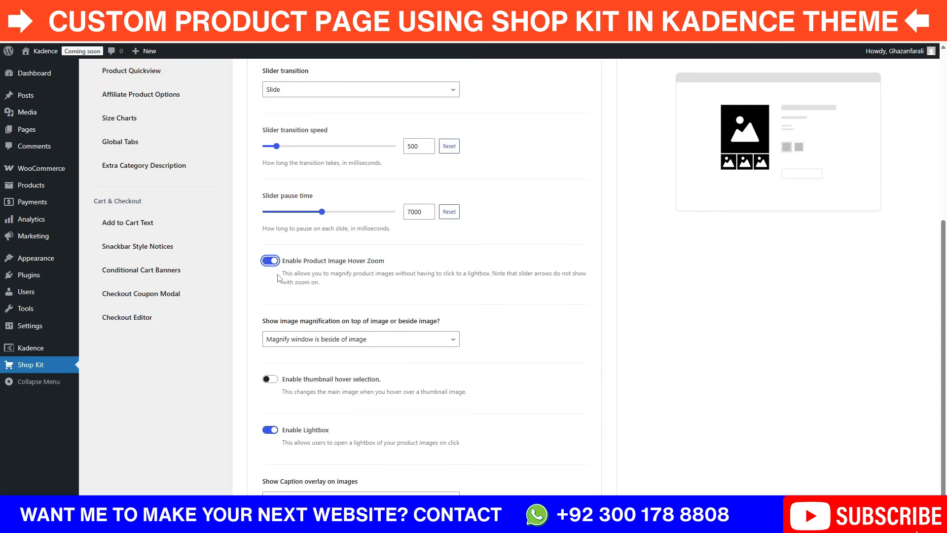
scroll(281, 291, down, 2)
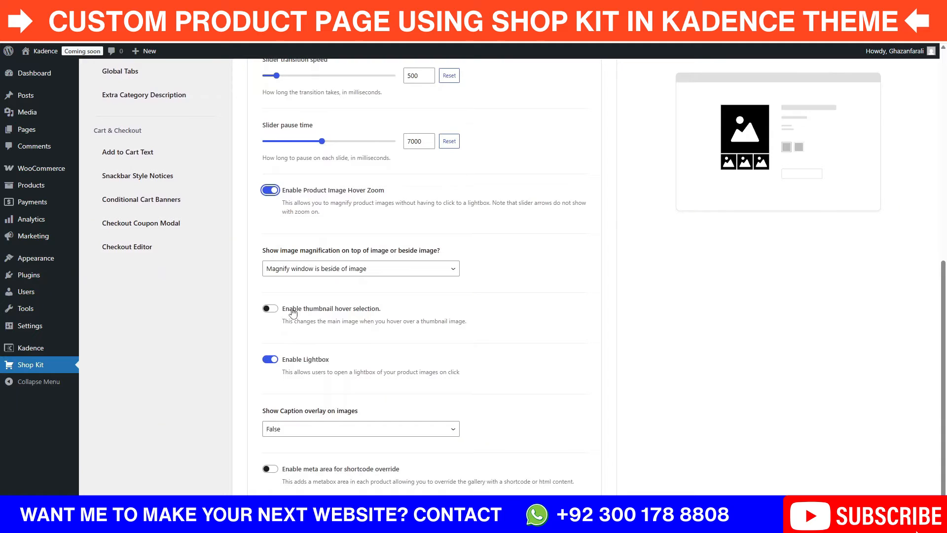
click(270, 309)
click(279, 510)
Test the lightbox and the hover zoom on the product page's gallery images.
click(212, 9)
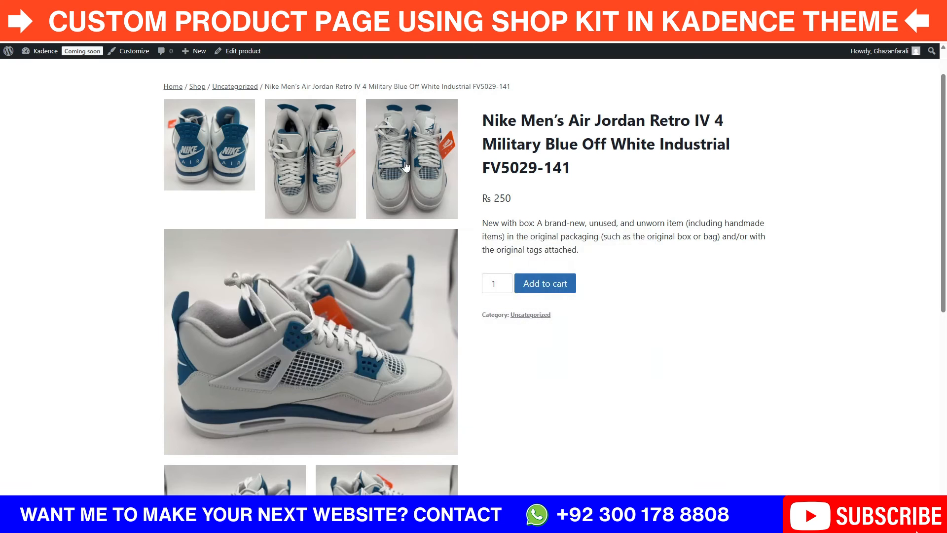
click(386, 168)
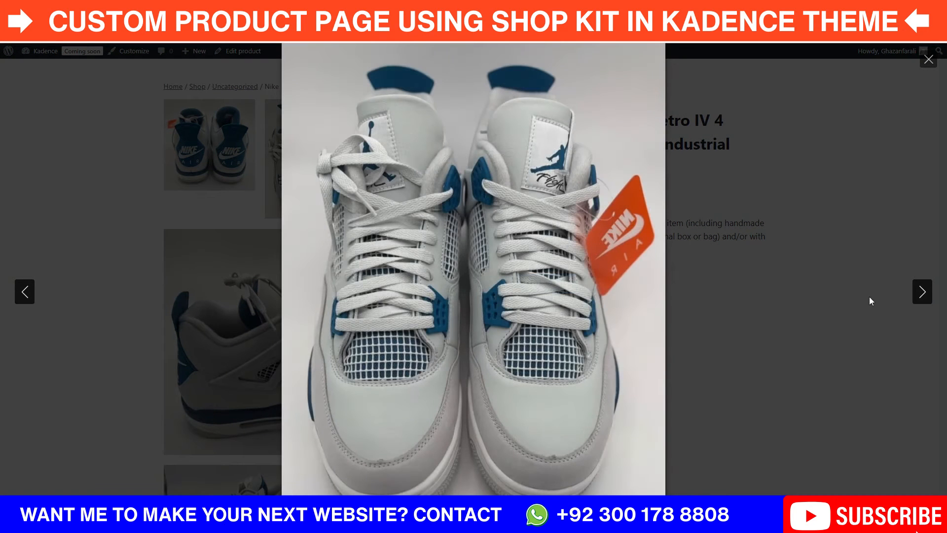
click(930, 302)
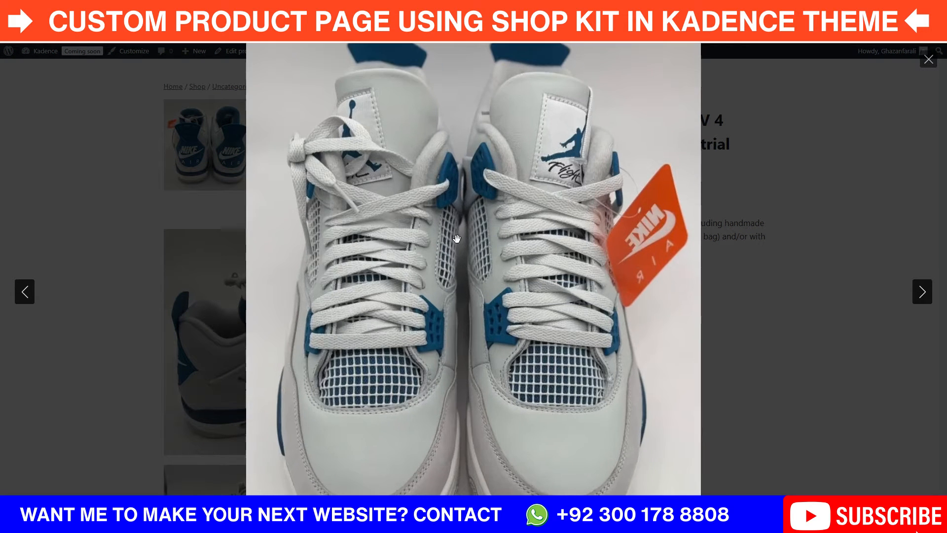
click(895, 224)
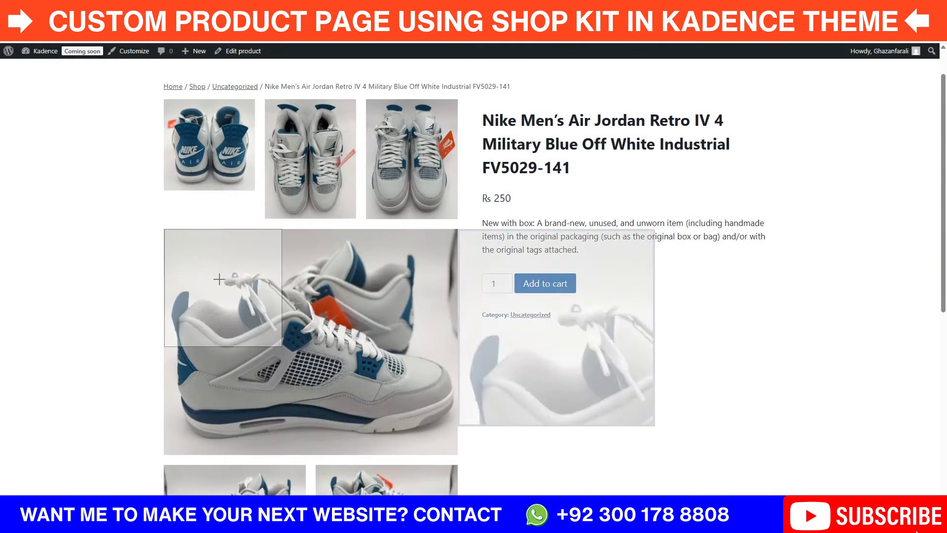
scroll(188, 396, down, 2)
scroll(187, 396, down, 2)
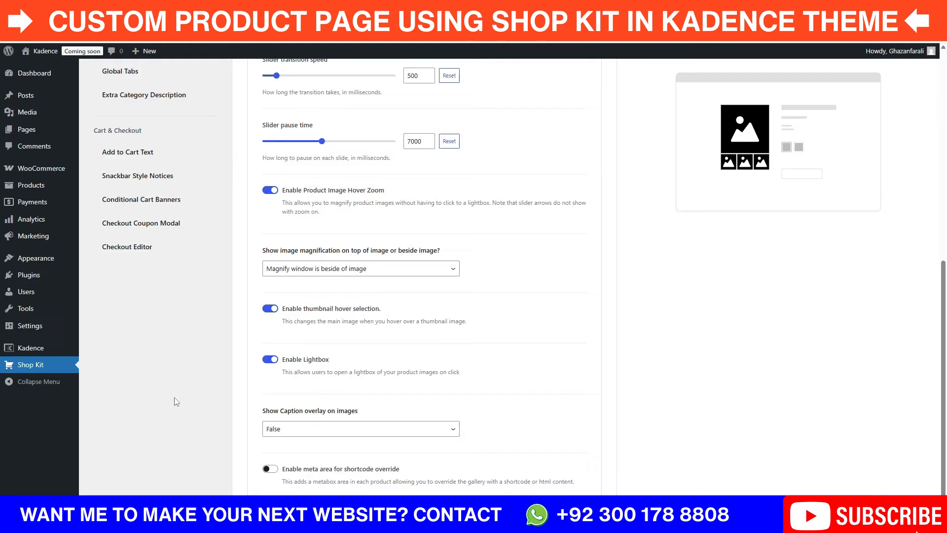
Check that product templates are enabled in the Shop Kit settings, then add a new Woo template under Products.
scroll(177, 413, up, 3)
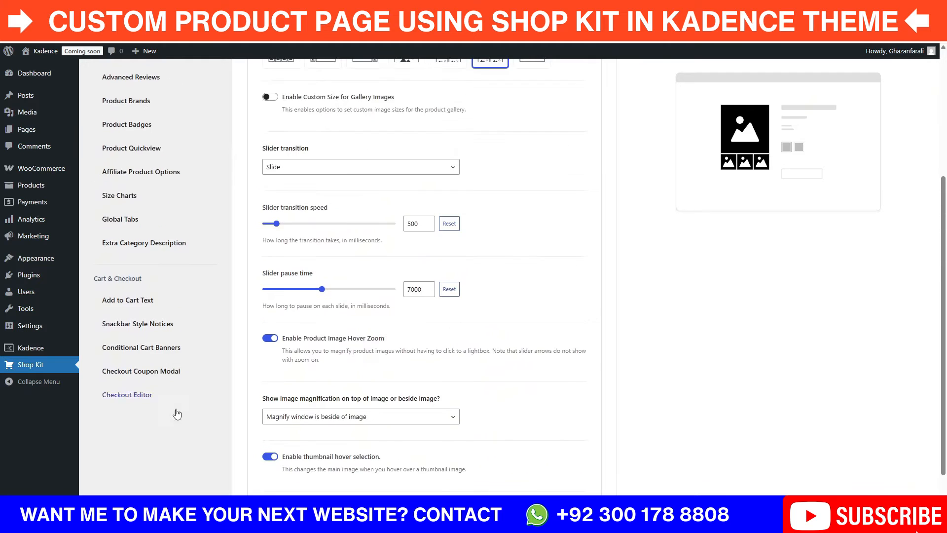
scroll(211, 454, up, 5)
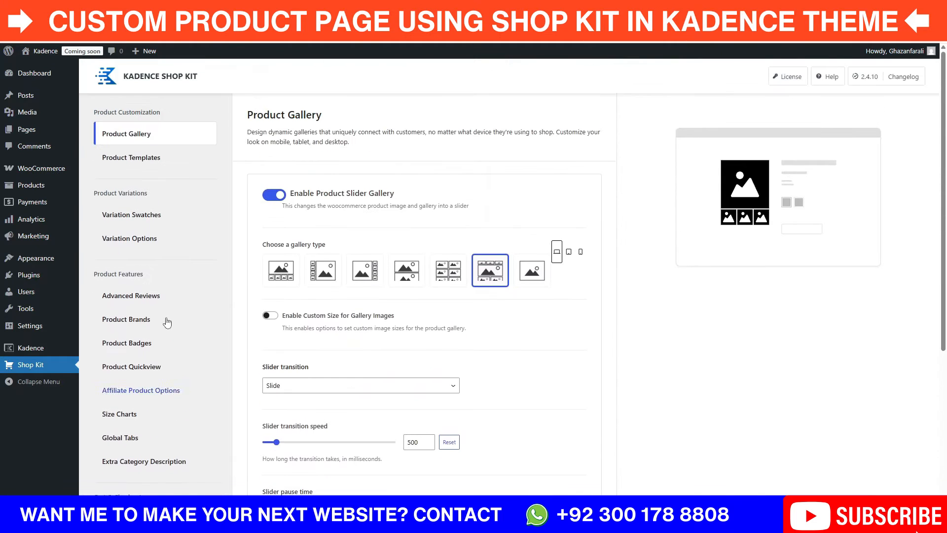
click(149, 166)
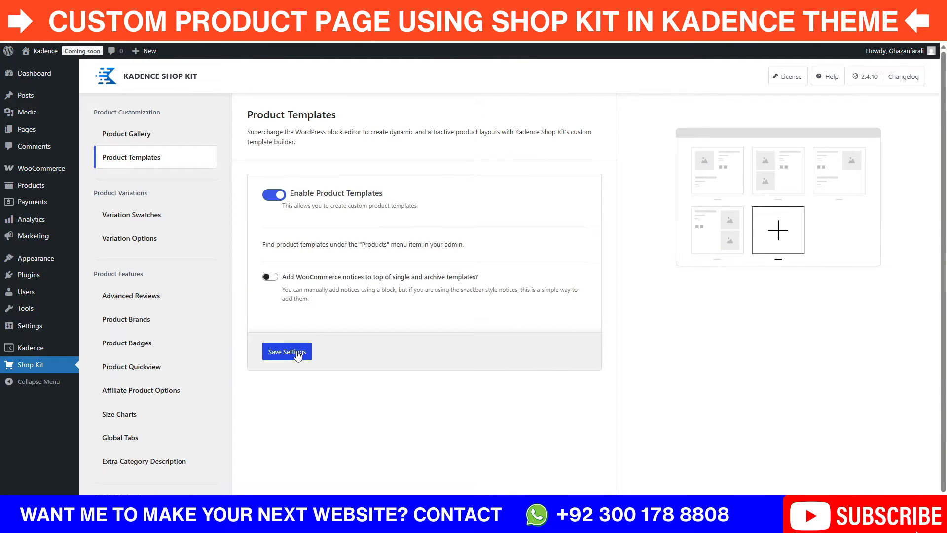
mouse_move(43, 187)
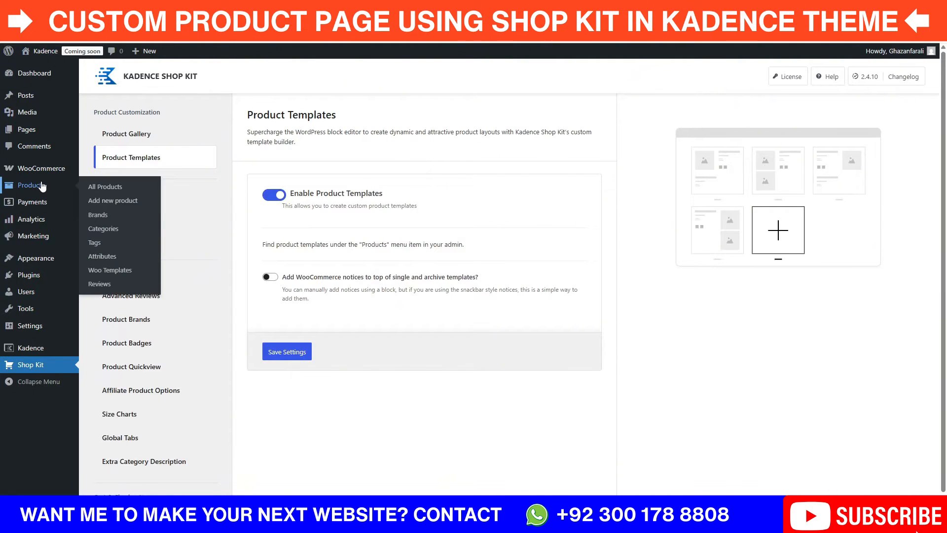
click(115, 272)
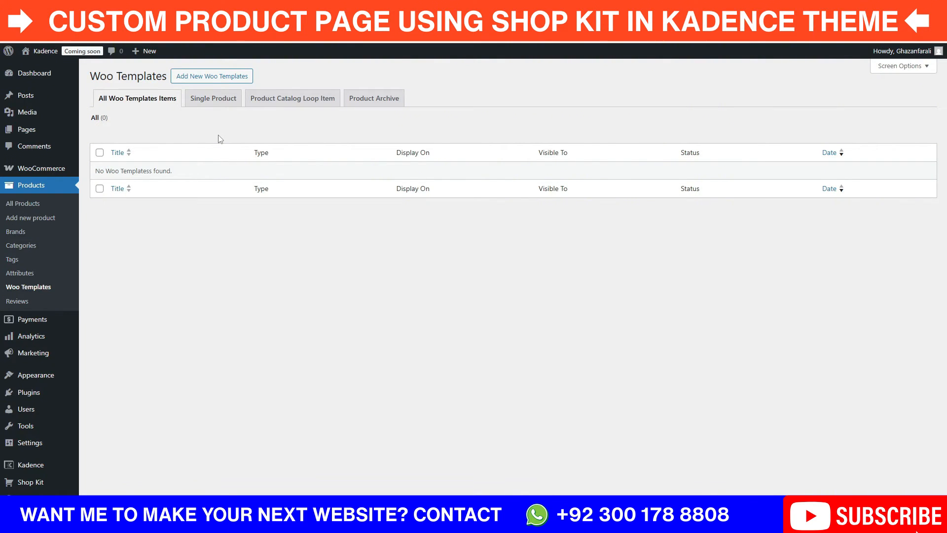
click(223, 78)
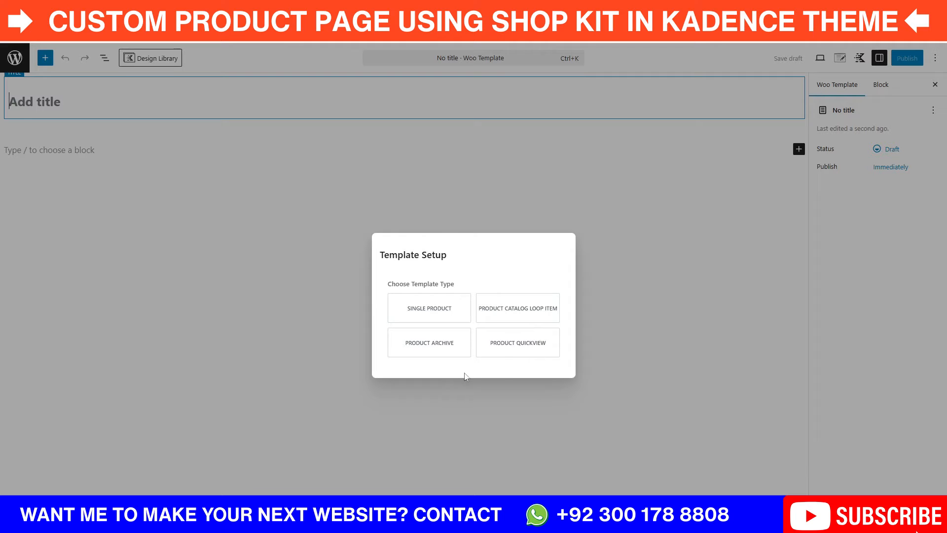
Set the template type to Single Product and load the first prebuilt layout, with the description tabs below the image.
click(443, 317)
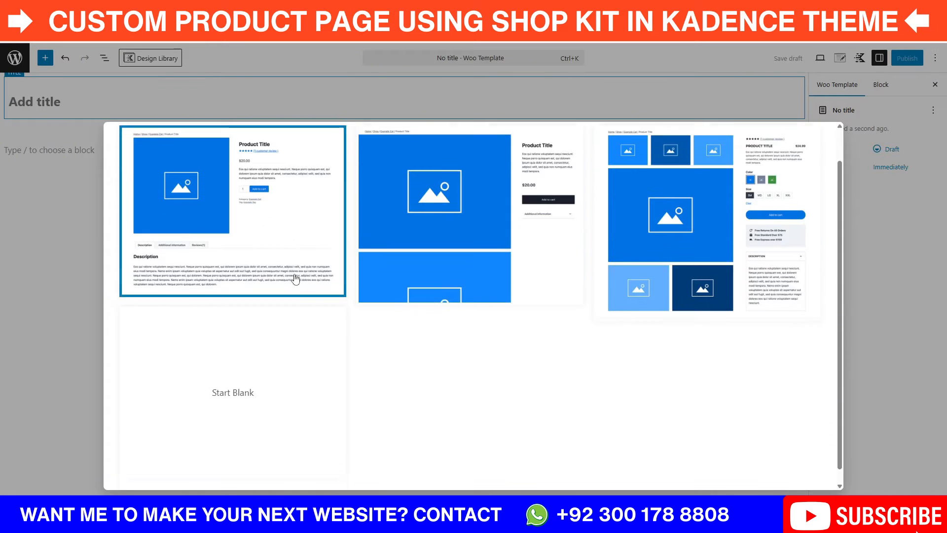
scroll(294, 274, down, 1)
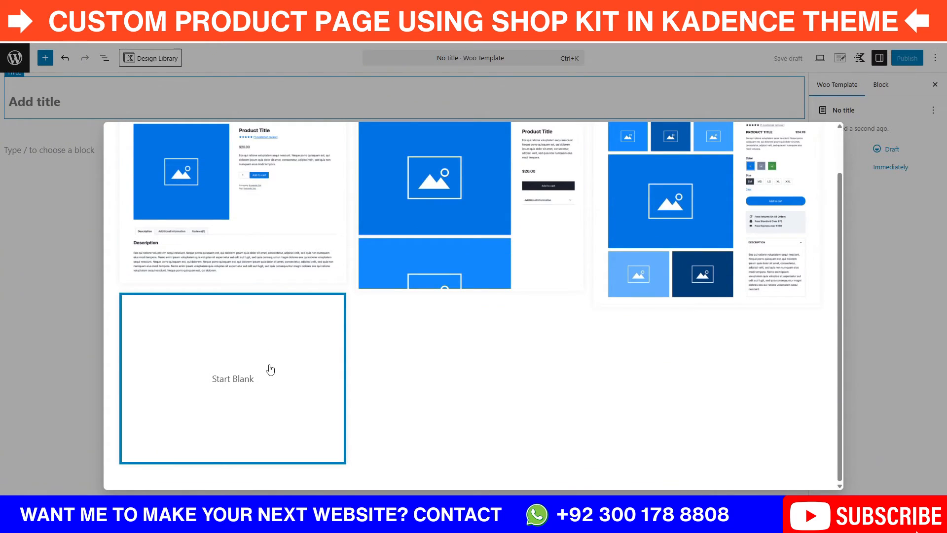
scroll(475, 376, up, 1)
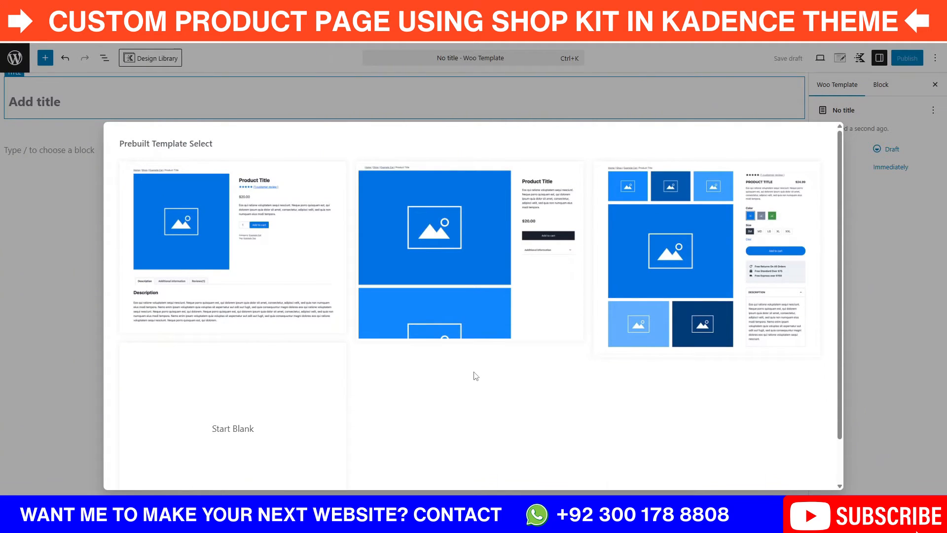
click(237, 251)
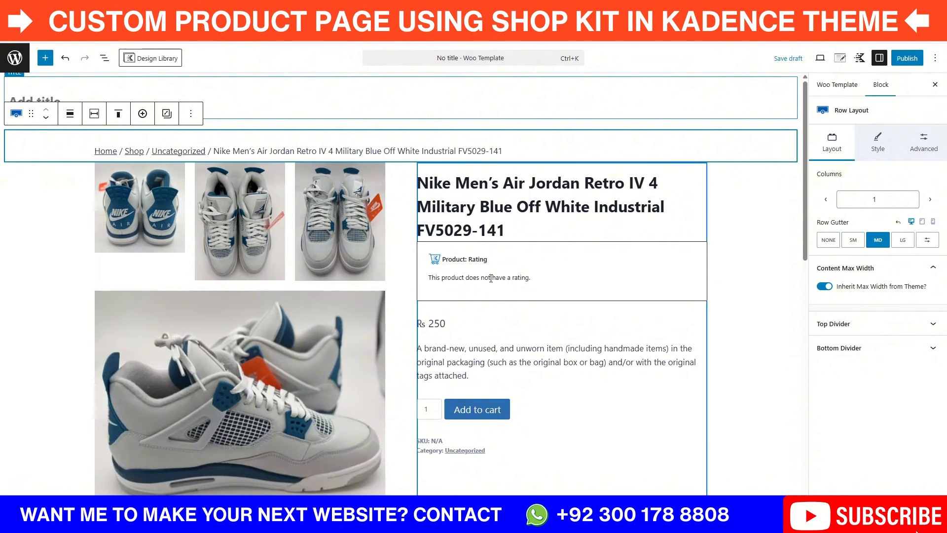
Inspect the title, price, short description, add to cart and meta blocks of the template.
click(473, 202)
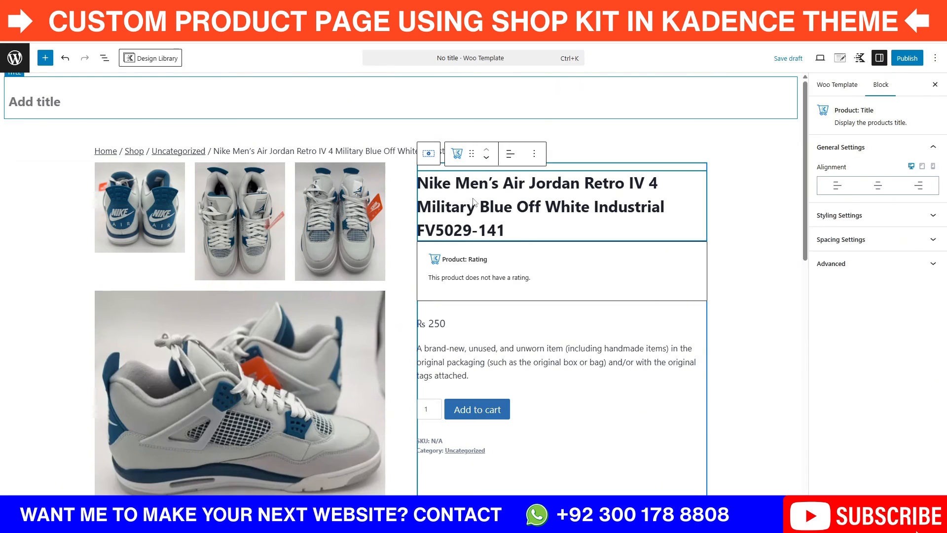
click(438, 325)
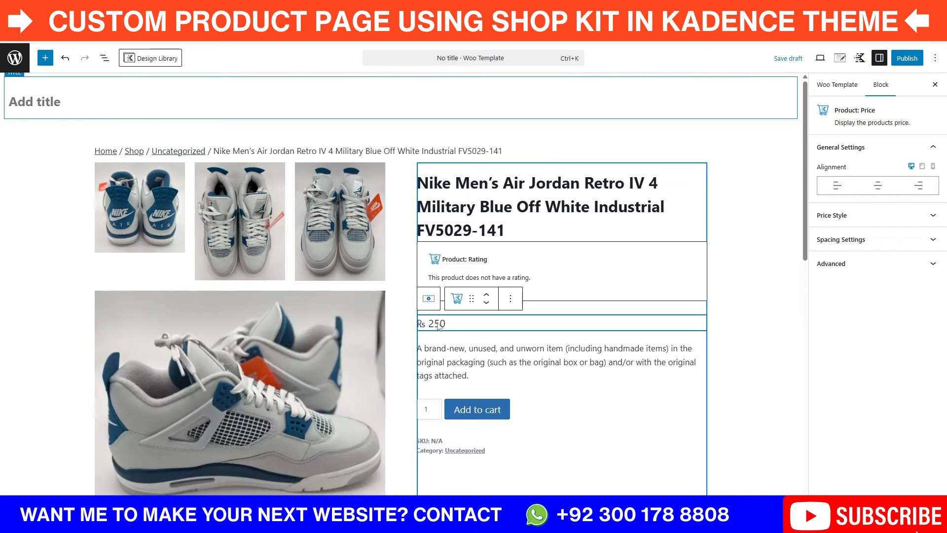
click(446, 352)
scroll(445, 352, down, 2)
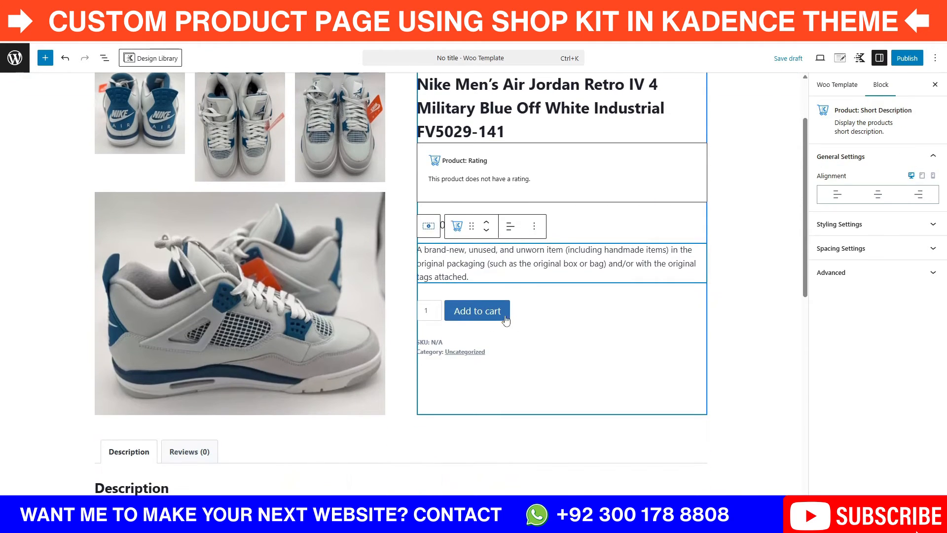
click(506, 320)
click(496, 350)
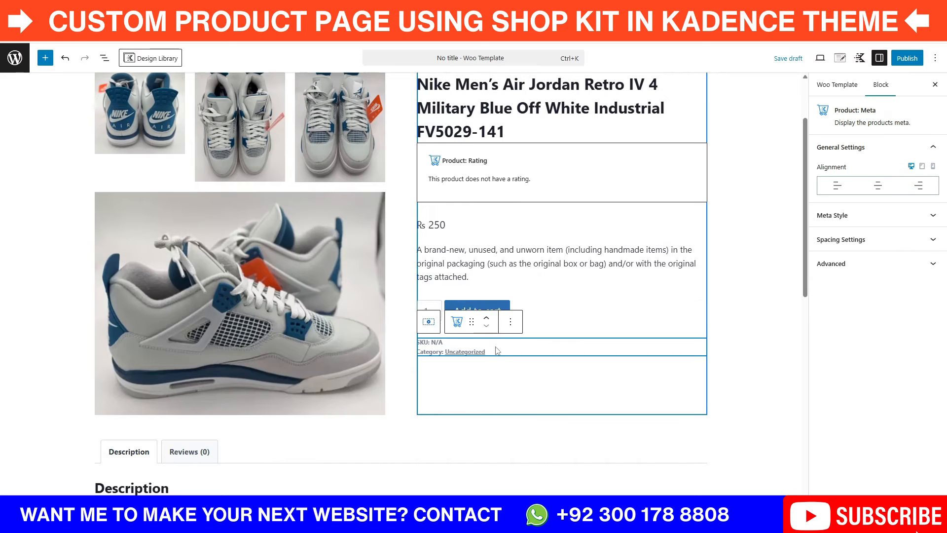
Inspect the product tabs and upsell blocks and look over the related products section.
scroll(323, 334, down, 6)
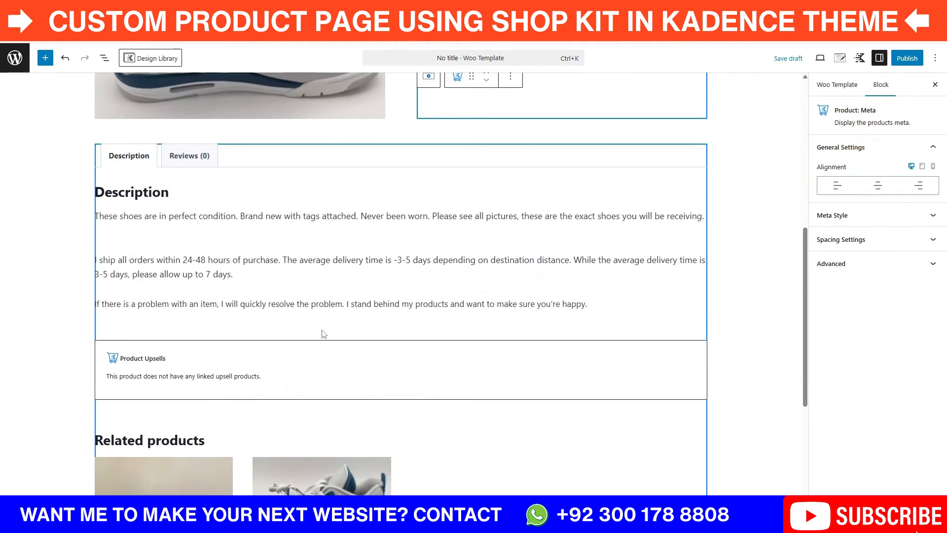
click(323, 334)
scroll(309, 232, down, 3)
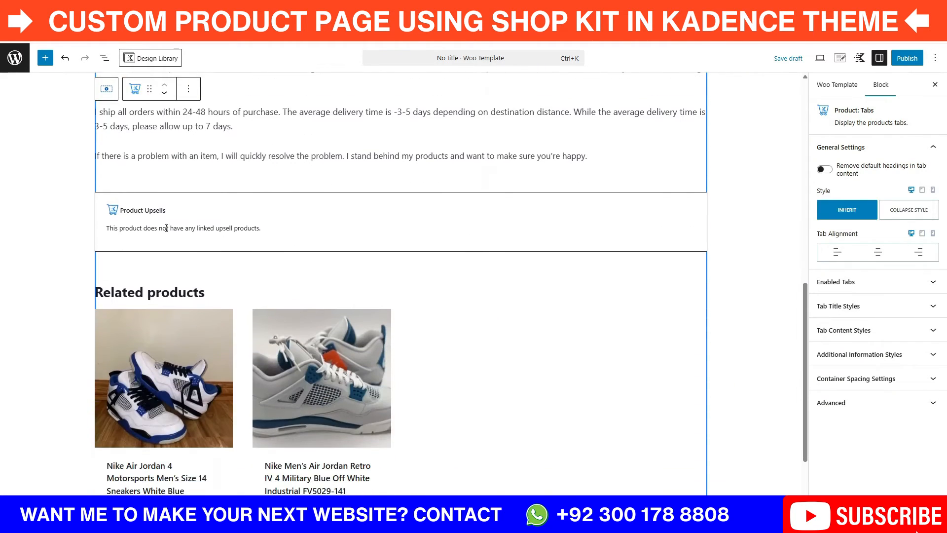
click(153, 225)
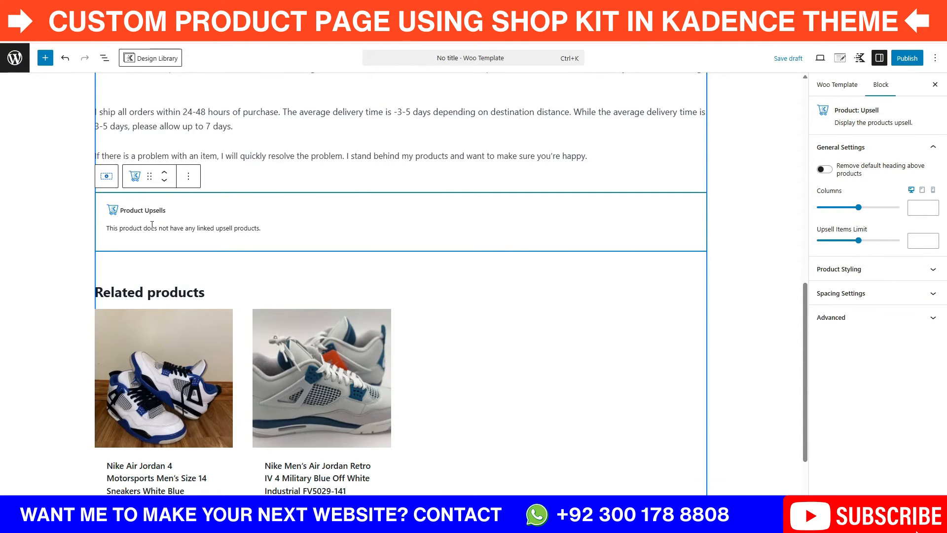
scroll(394, 341, down, 3)
scroll(415, 329, up, 5)
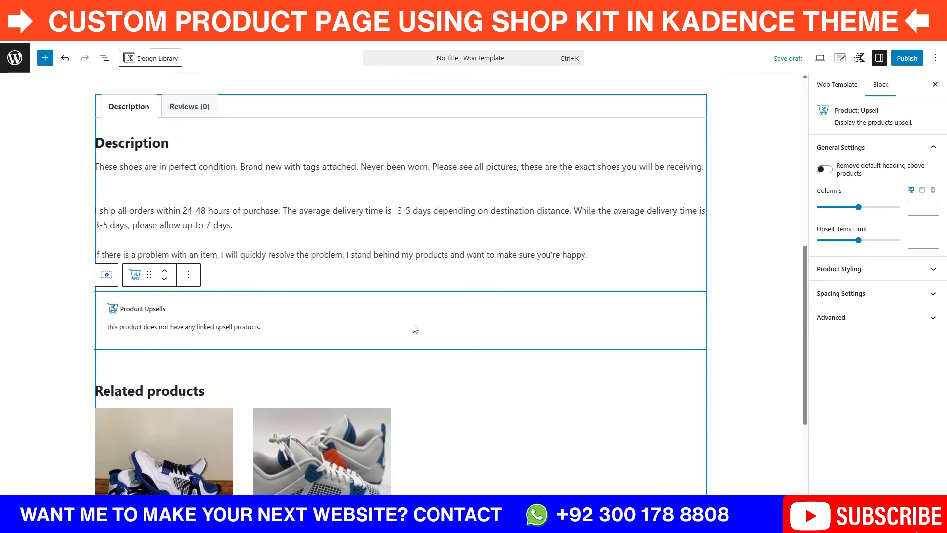
Compare the template layout with the live product page.
scroll(415, 328, up, 10)
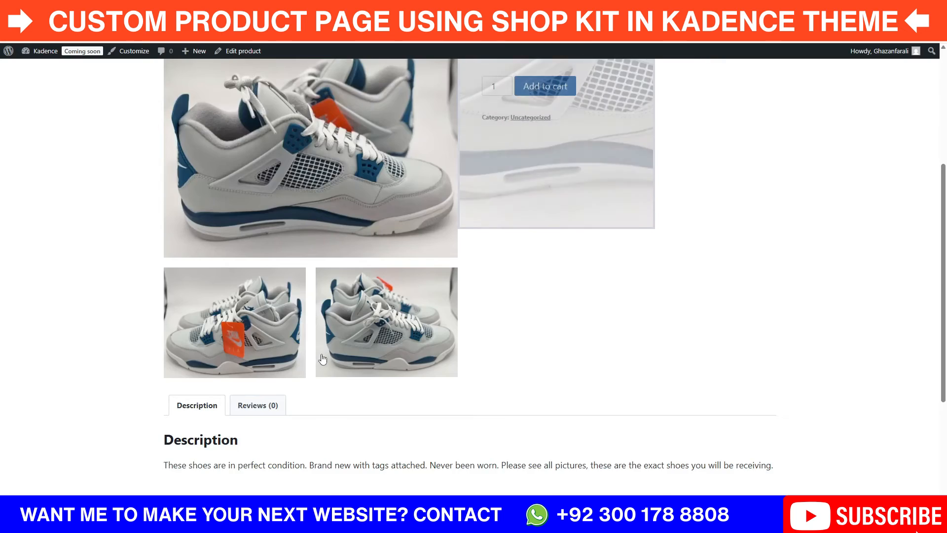
scroll(320, 356, up, 5)
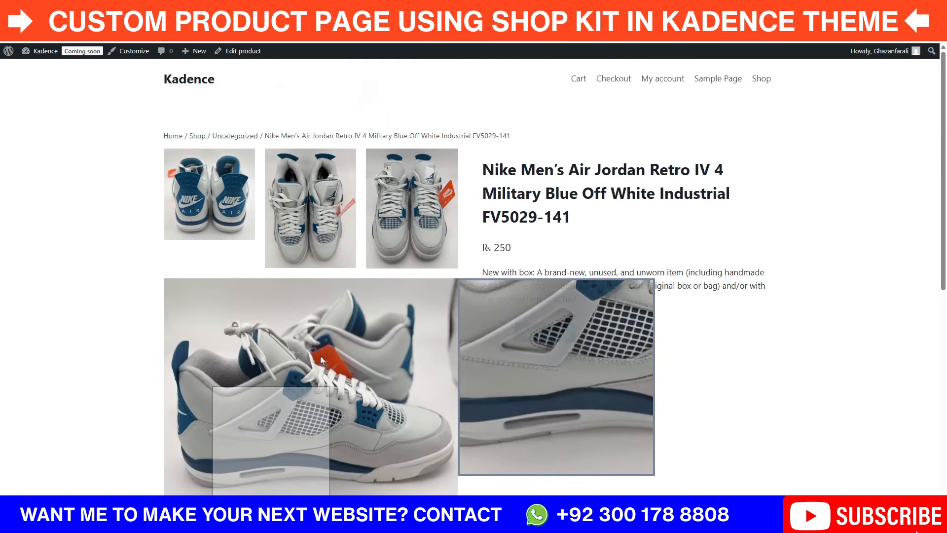
scroll(321, 356, down, 8)
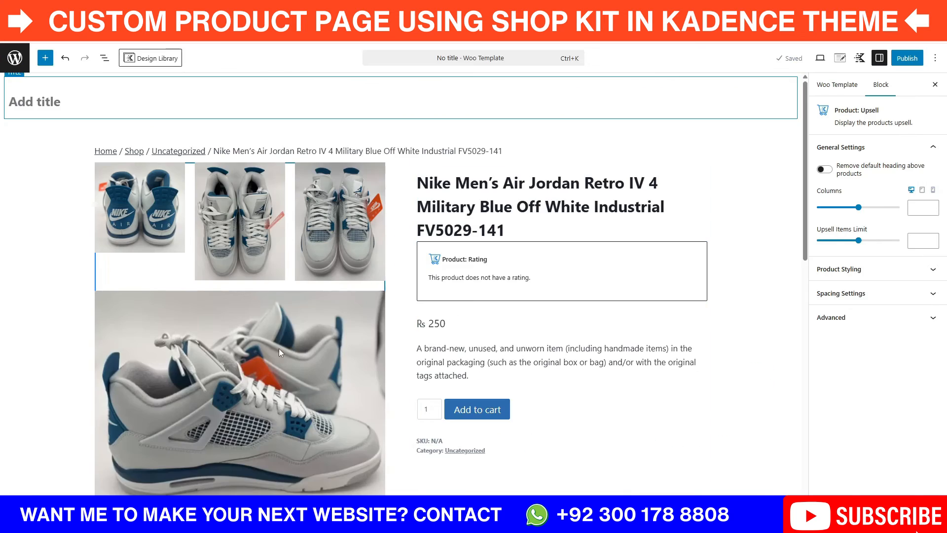
Set the product gallery block's layout to Two Column Grid and review the images in the template.
click(236, 338)
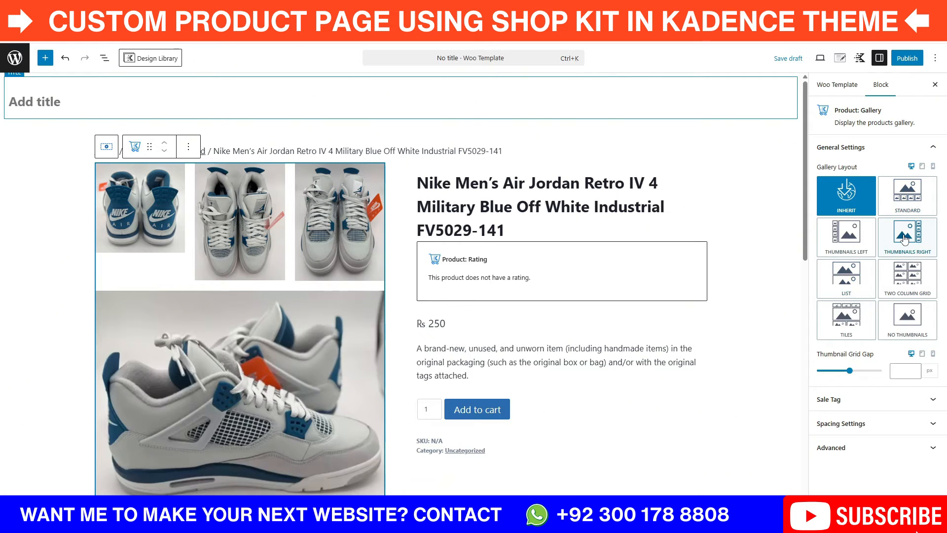
click(910, 272)
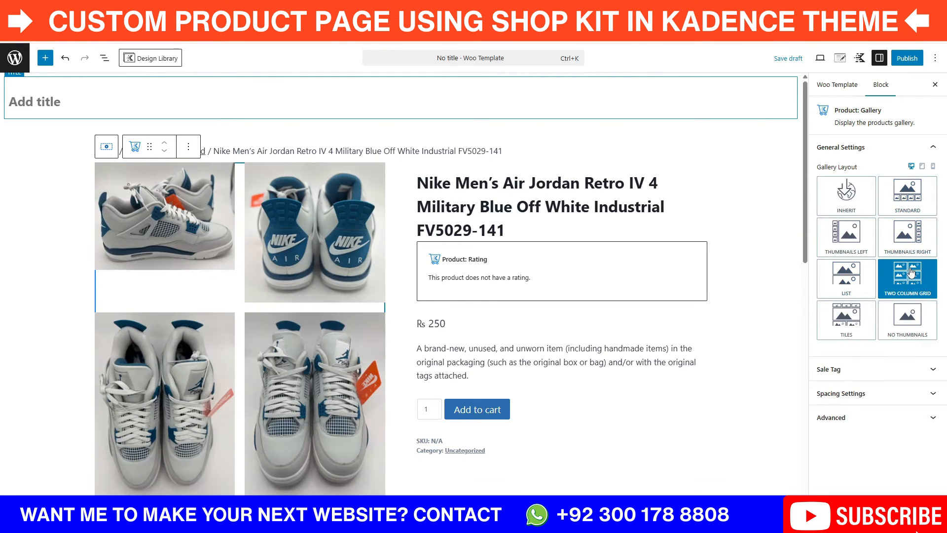
scroll(299, 300, down, 3)
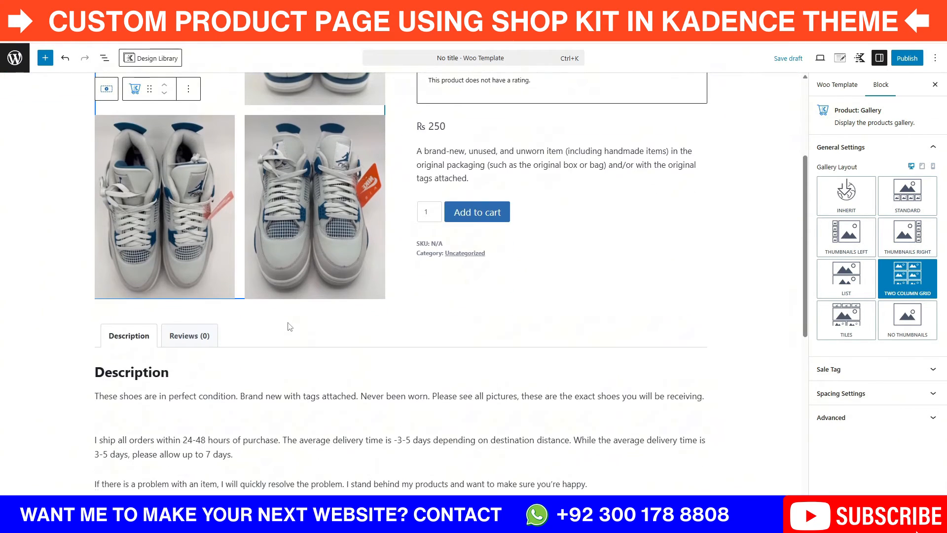
scroll(286, 315, up, 2)
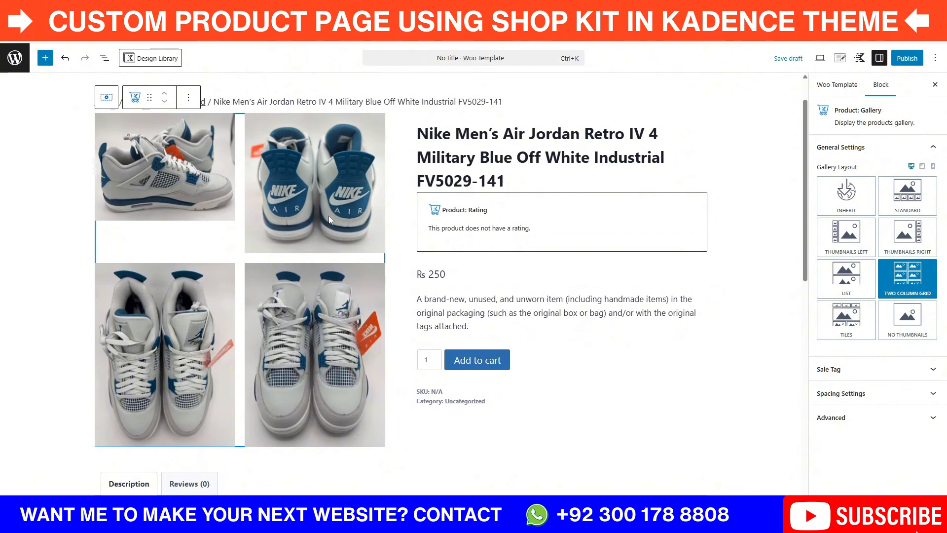
Try the No Thumbnails, Thumbnails Left, Thumbnails Right and List gallery layouts, then return to Two Column Grid.
click(909, 319)
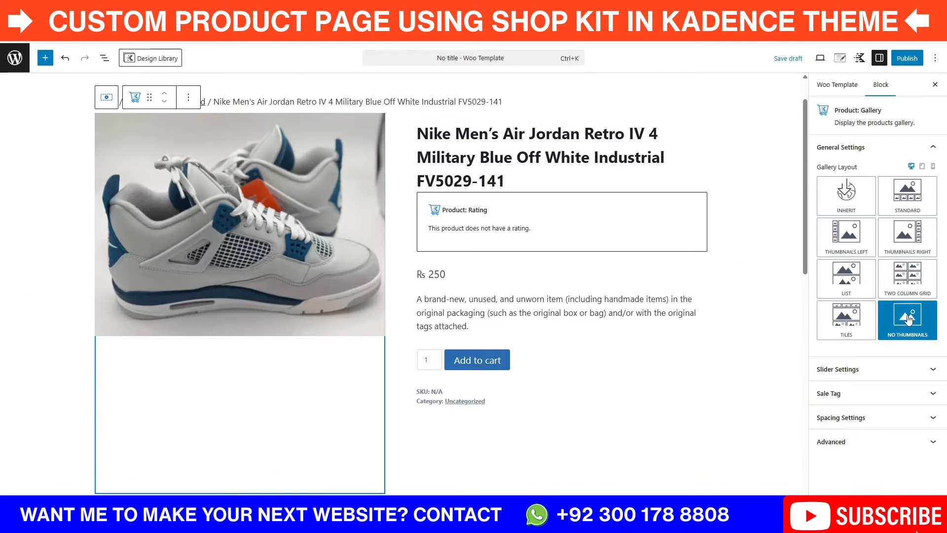
click(865, 250)
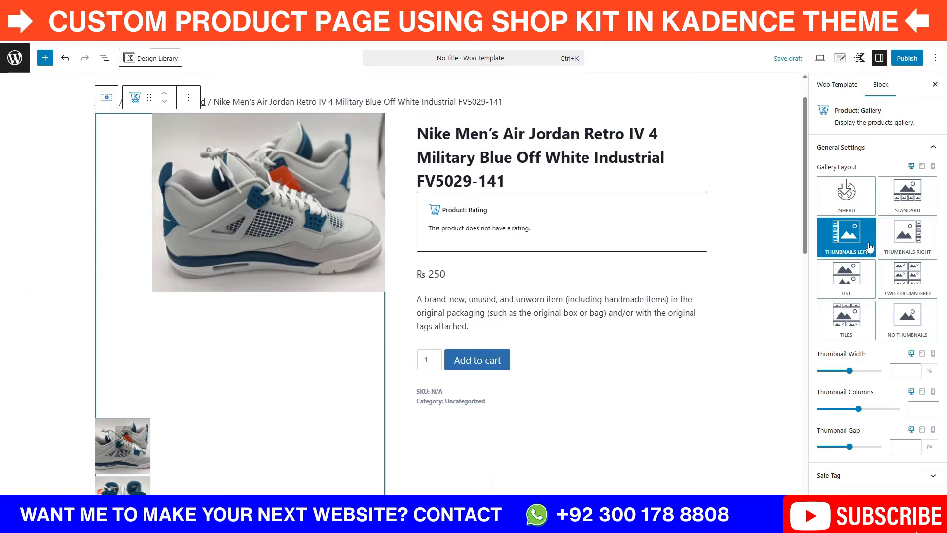
click(901, 240)
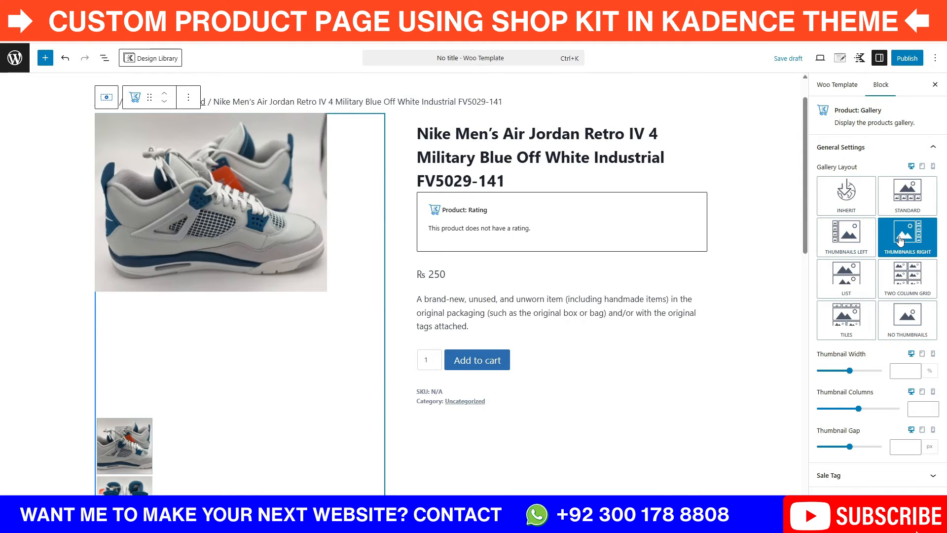
click(859, 276)
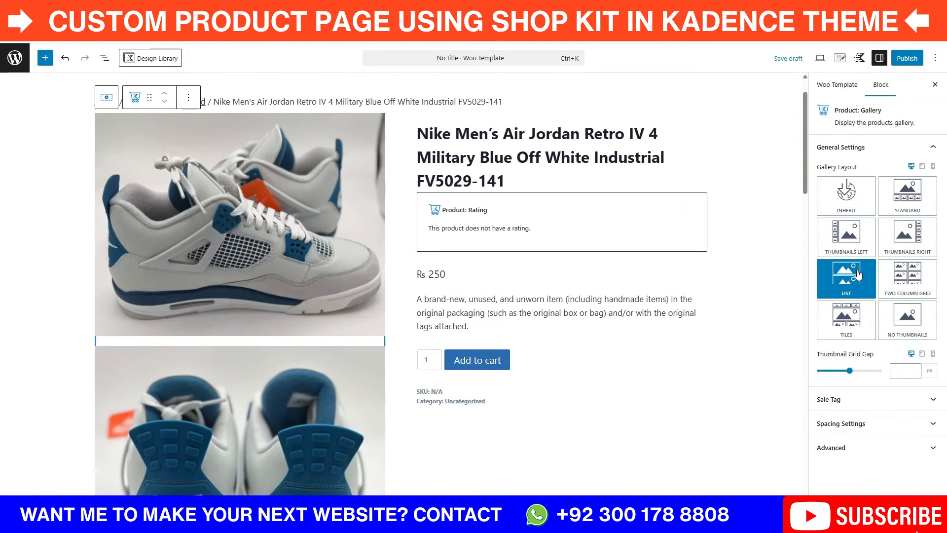
scroll(220, 383, down, 10)
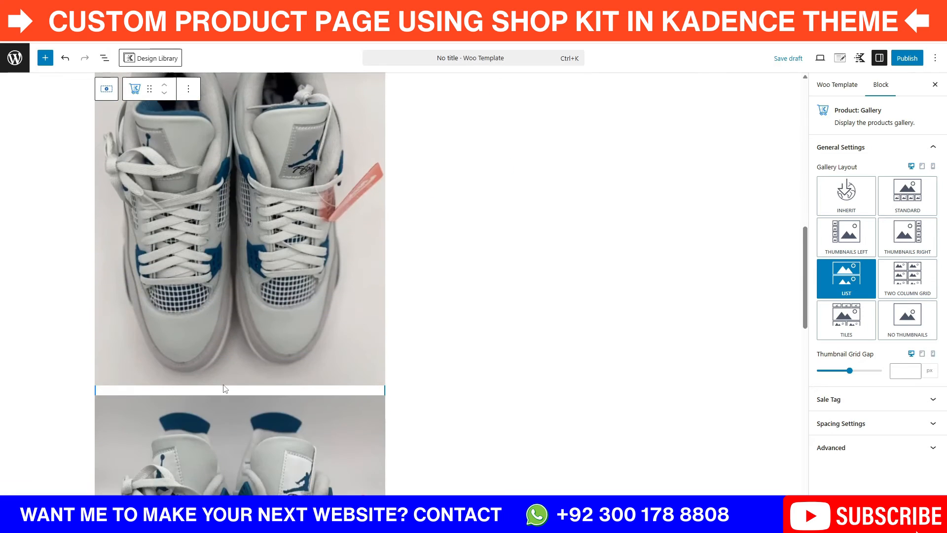
scroll(223, 386, up, 7)
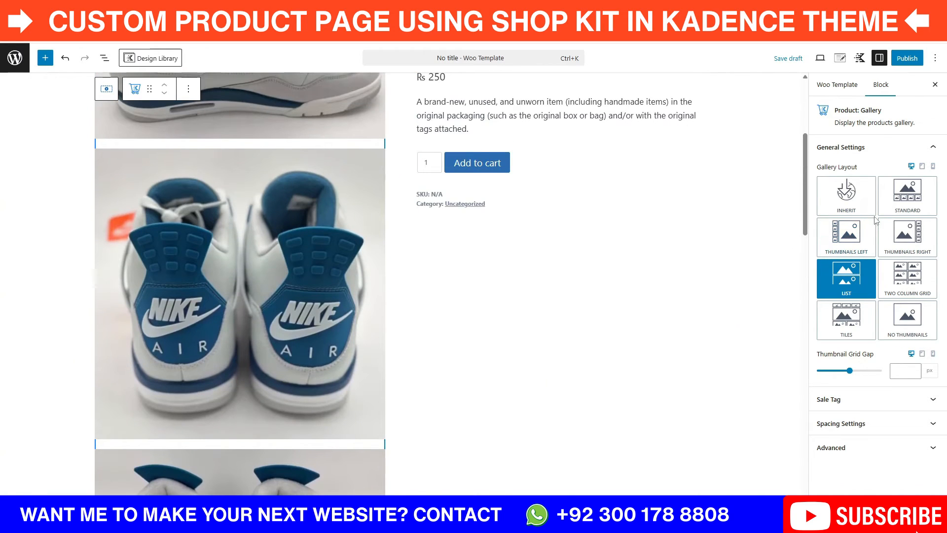
click(913, 283)
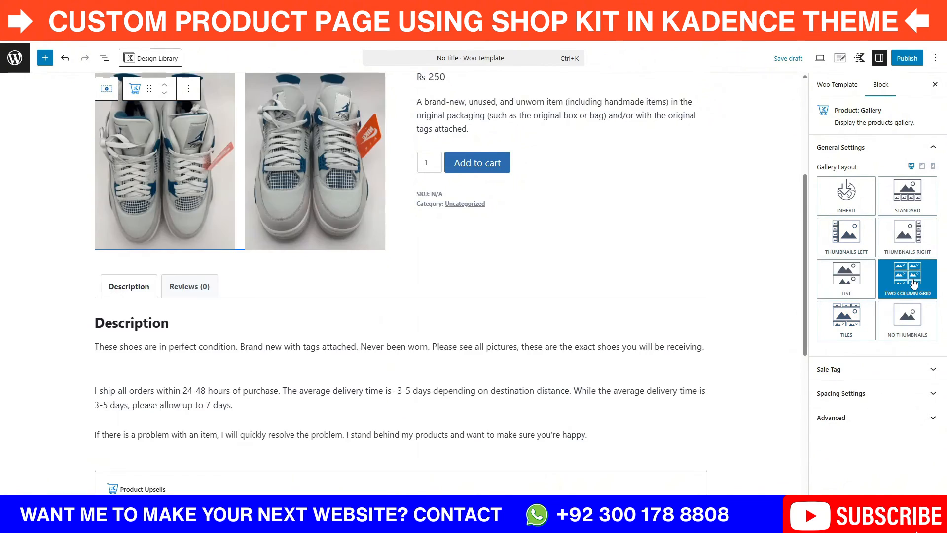
scroll(239, 281, up, 5)
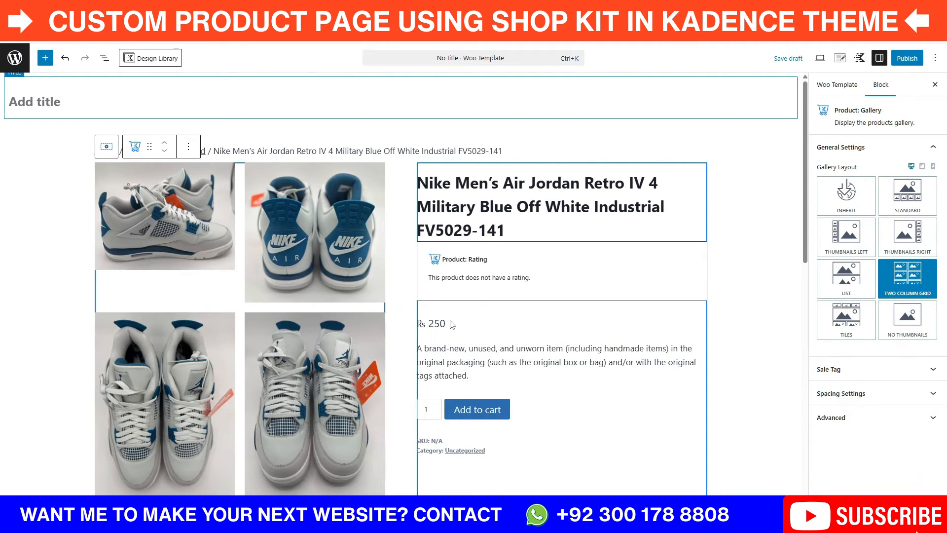
Try centre alignment on the product price block, then align the price left.
click(430, 326)
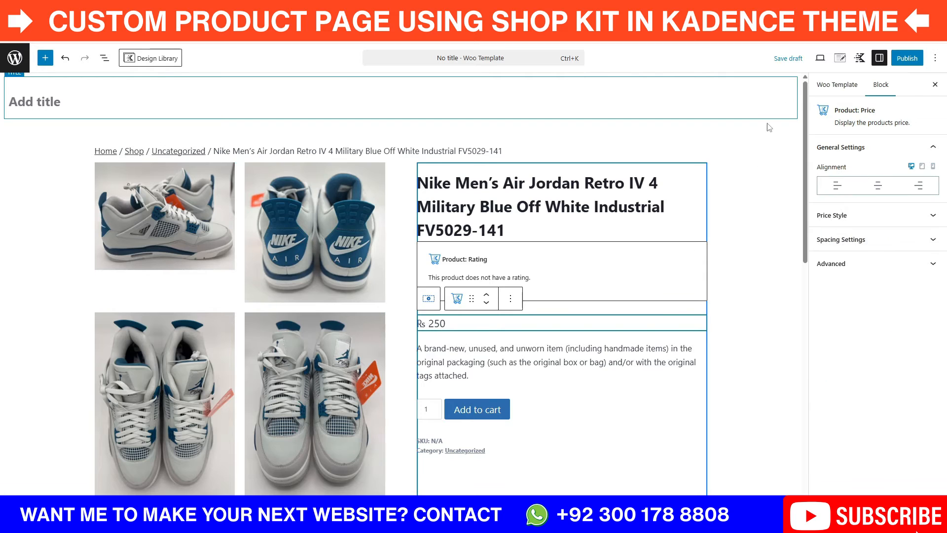
click(879, 190)
click(837, 185)
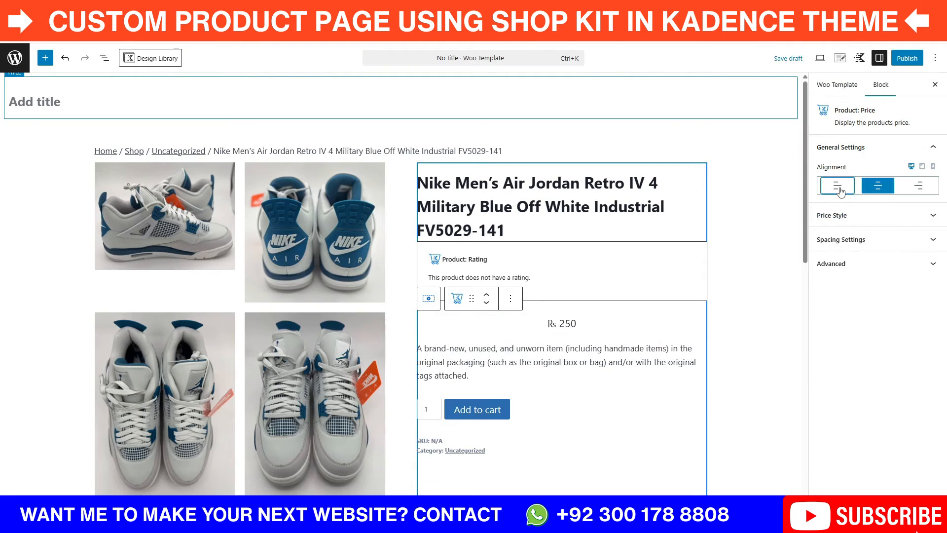
Title the template "Template 1", publish it, and check the live product page.
click(857, 215)
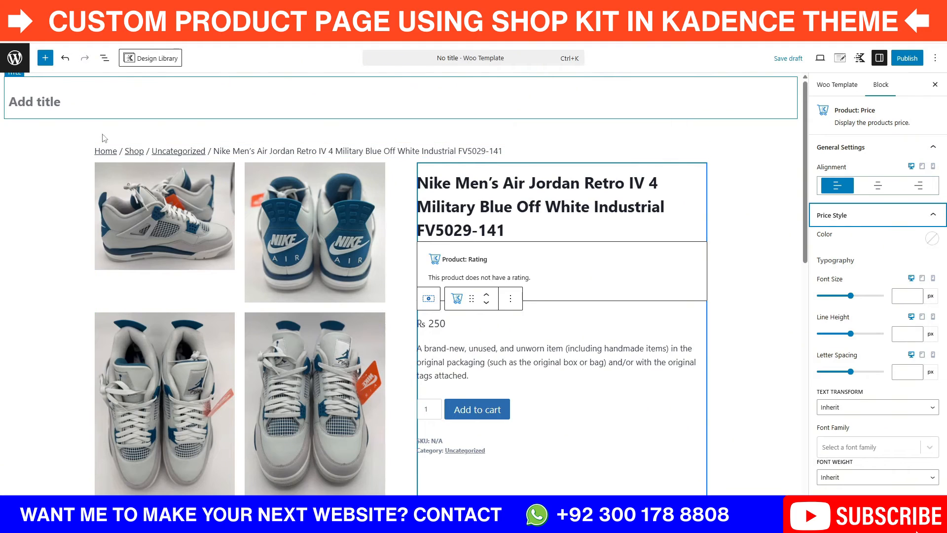
click(57, 104)
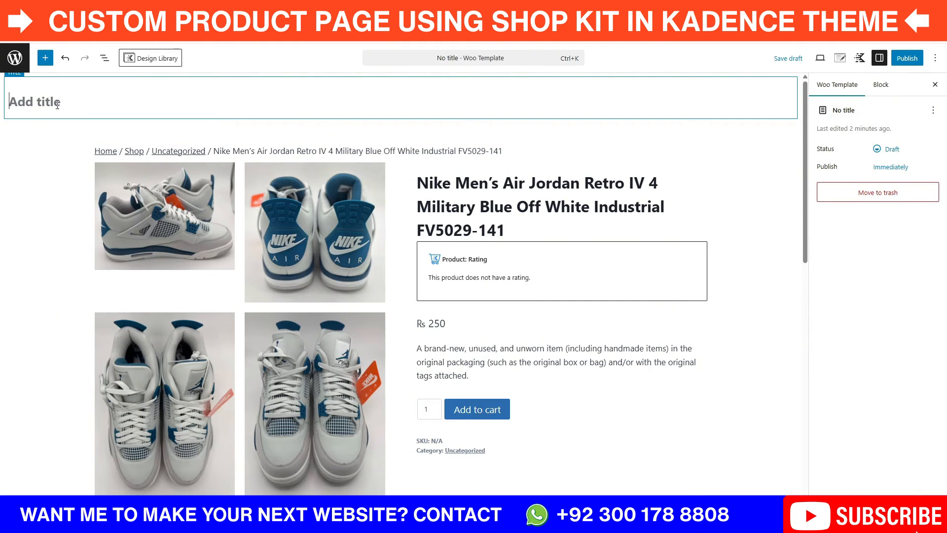
text(Template 1)
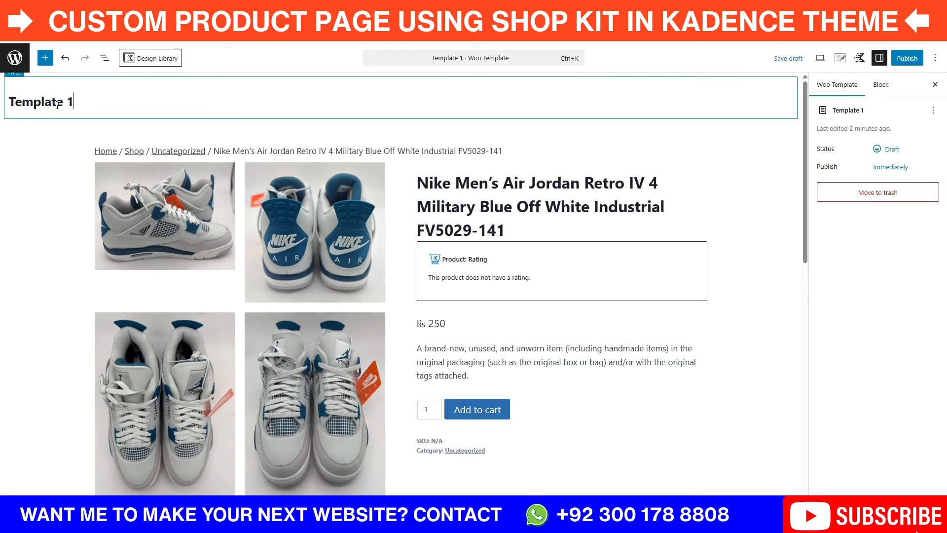
click(915, 63)
click(914, 63)
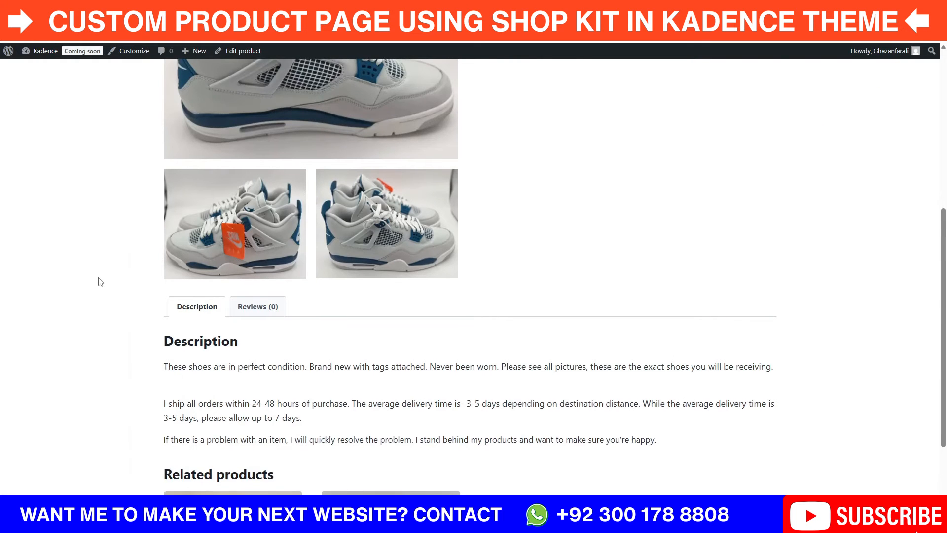
scroll(98, 281, up, 6)
scroll(97, 280, down, 4)
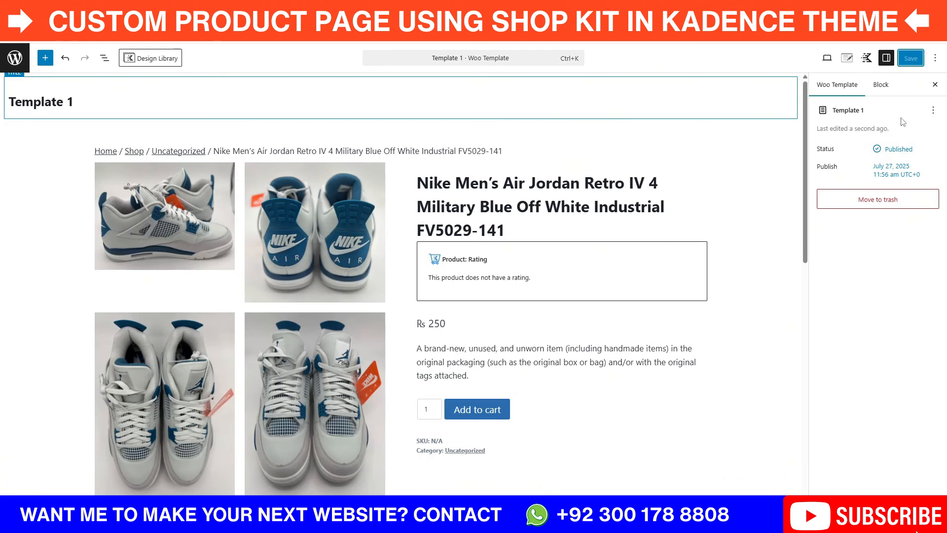
Set the template's dynamic preview product to "Nike Air Jordan 4 Motorsports Men's Size 14 Sneakers White Blue".
click(849, 59)
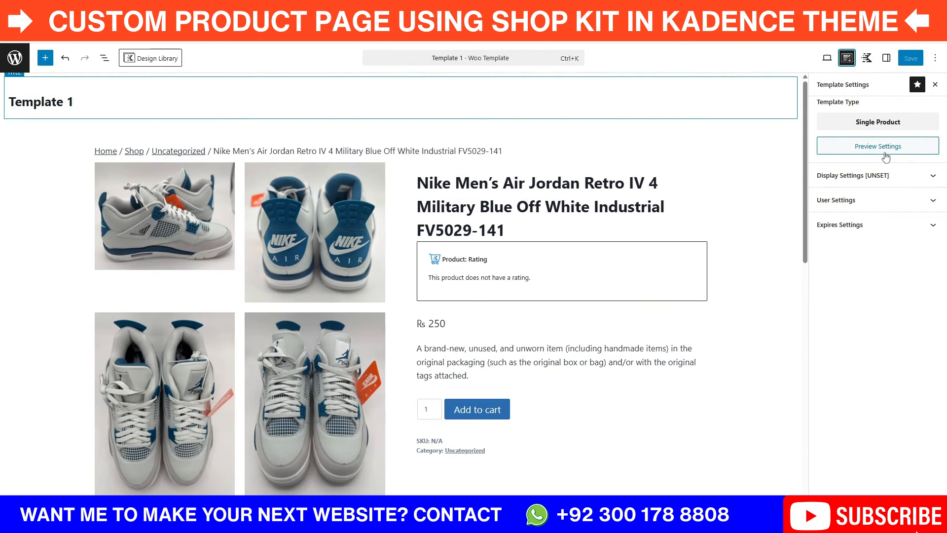
click(867, 151)
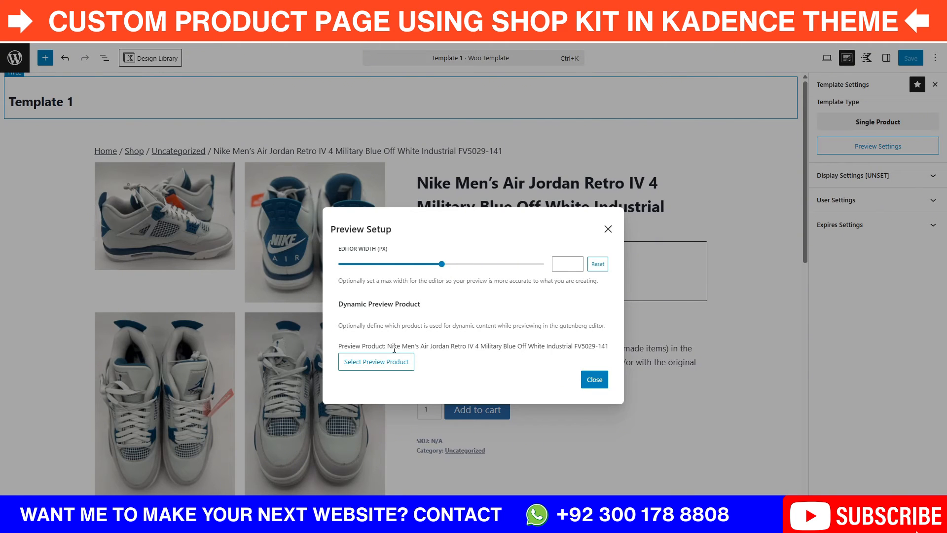
click(386, 371)
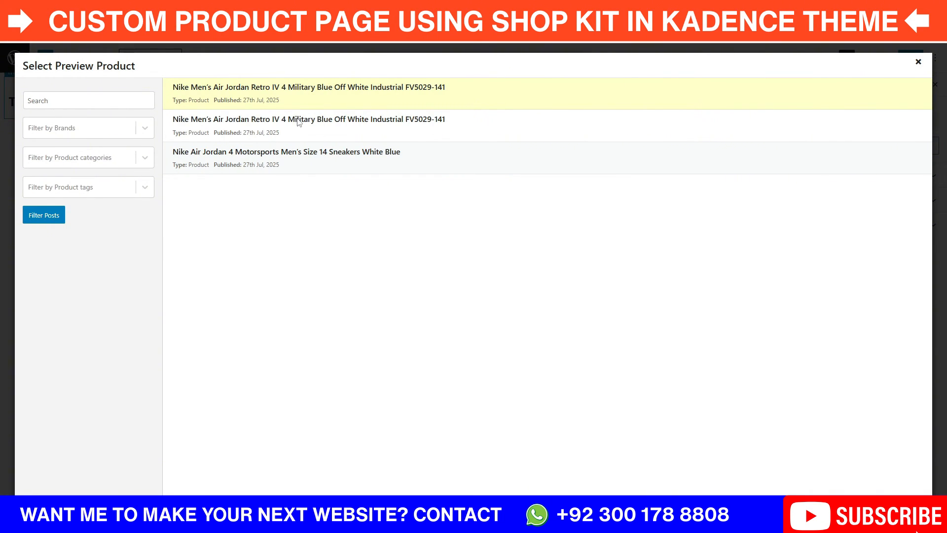
click(307, 127)
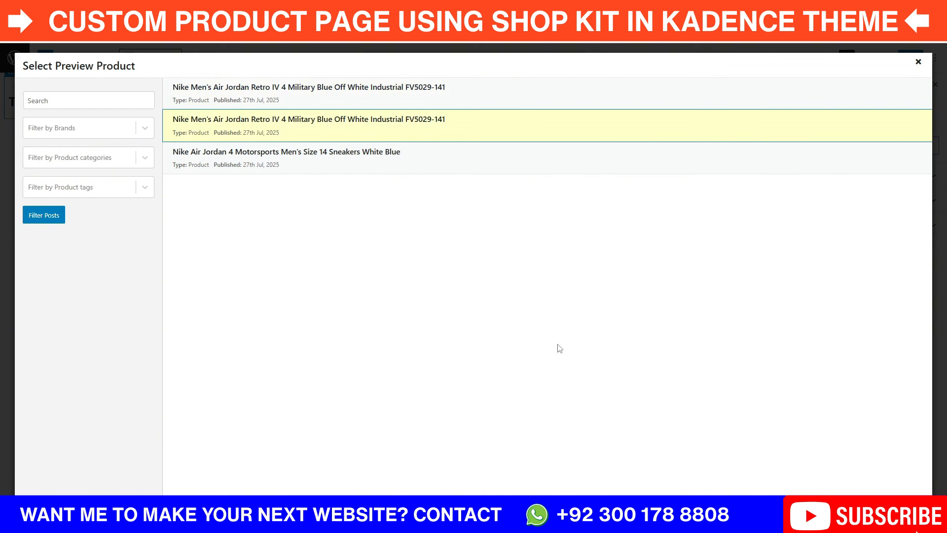
click(368, 156)
click(905, 508)
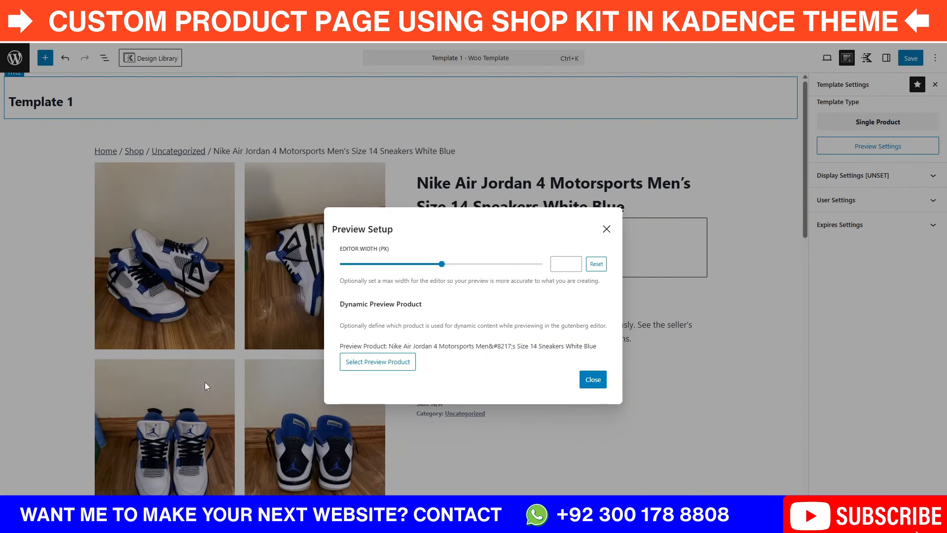
click(593, 379)
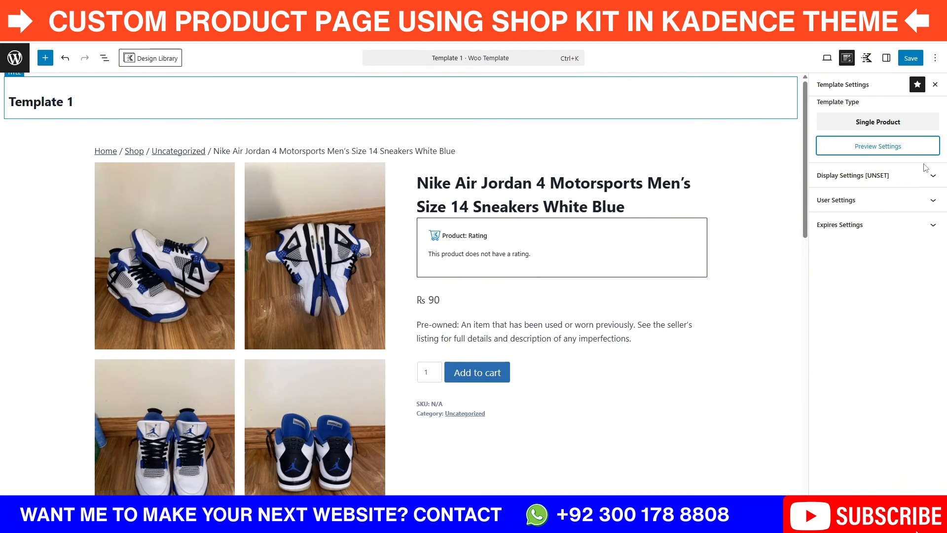
Set the template's display rule to show on Single Product, with products selected by All.
click(901, 179)
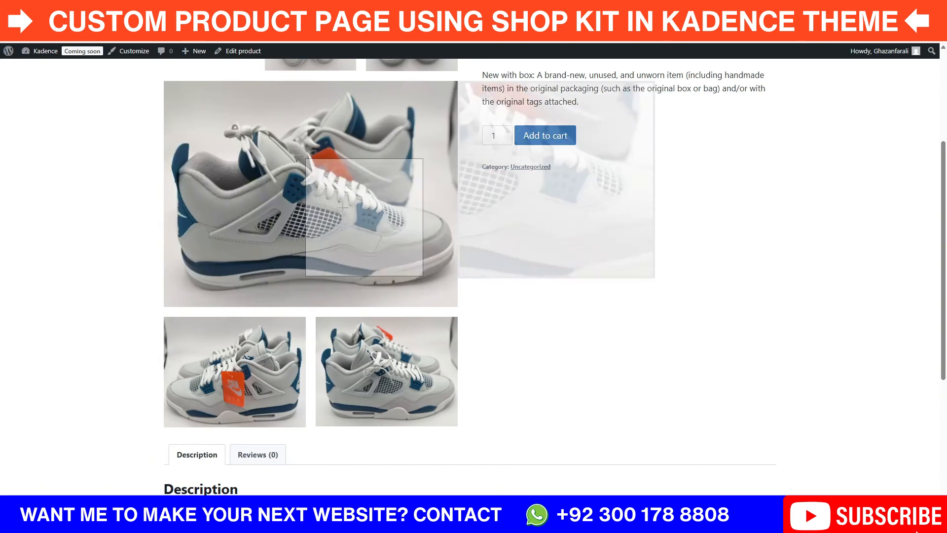
scroll(89, 318, up, 4)
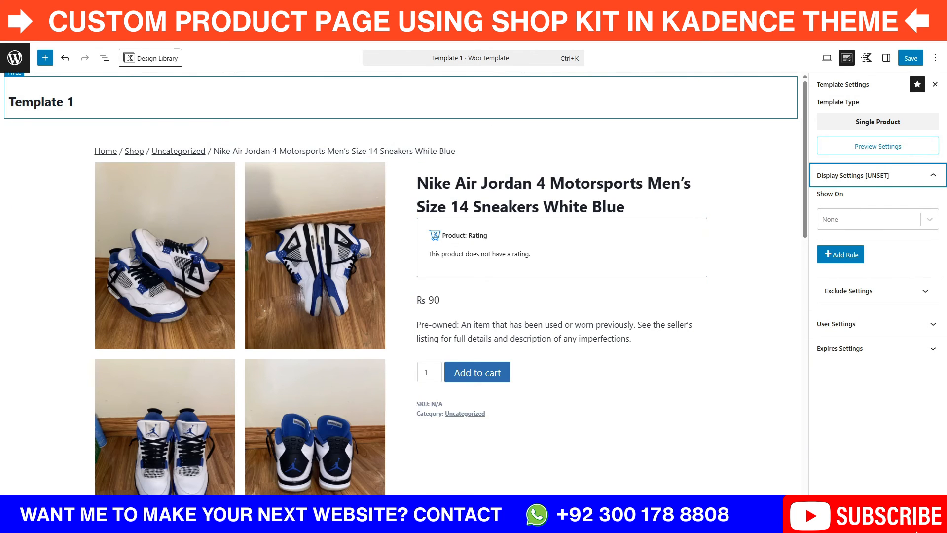
click(192, 8)
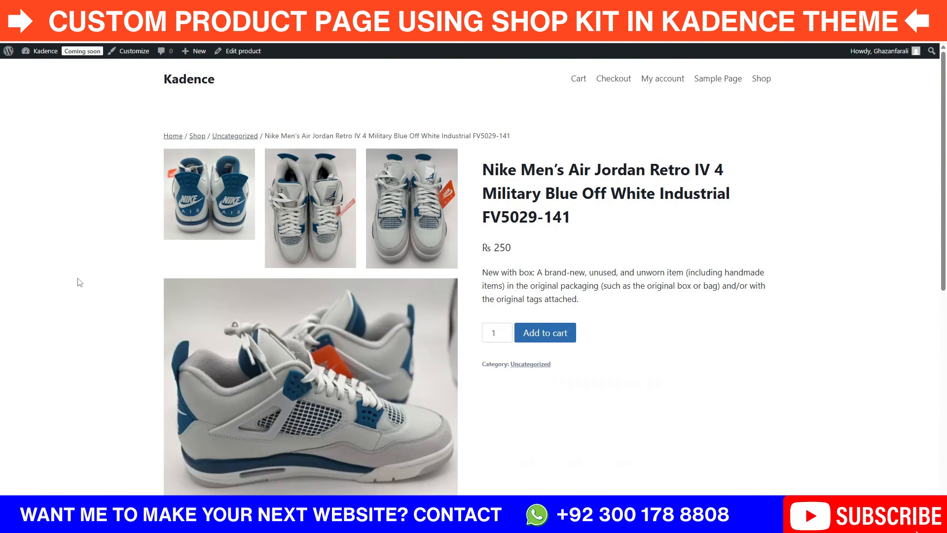
click(74, 8)
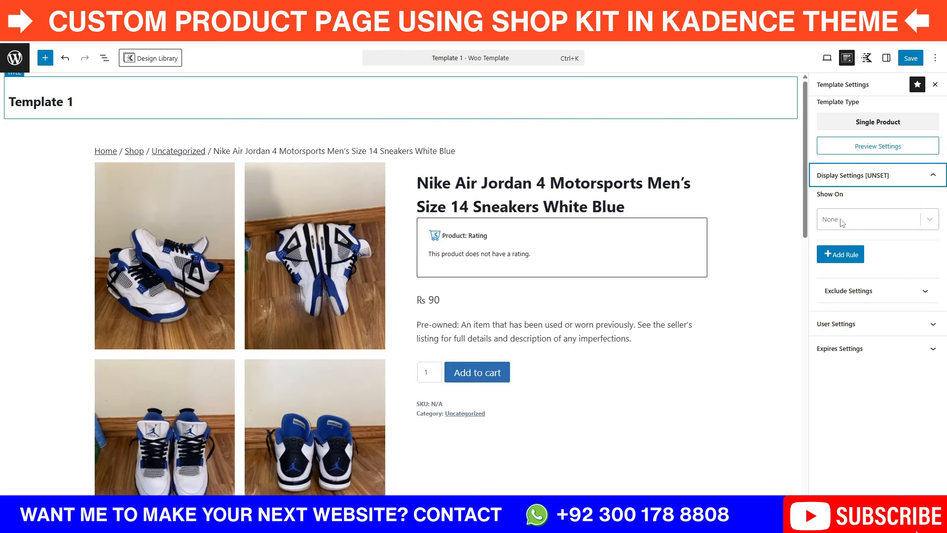
click(932, 221)
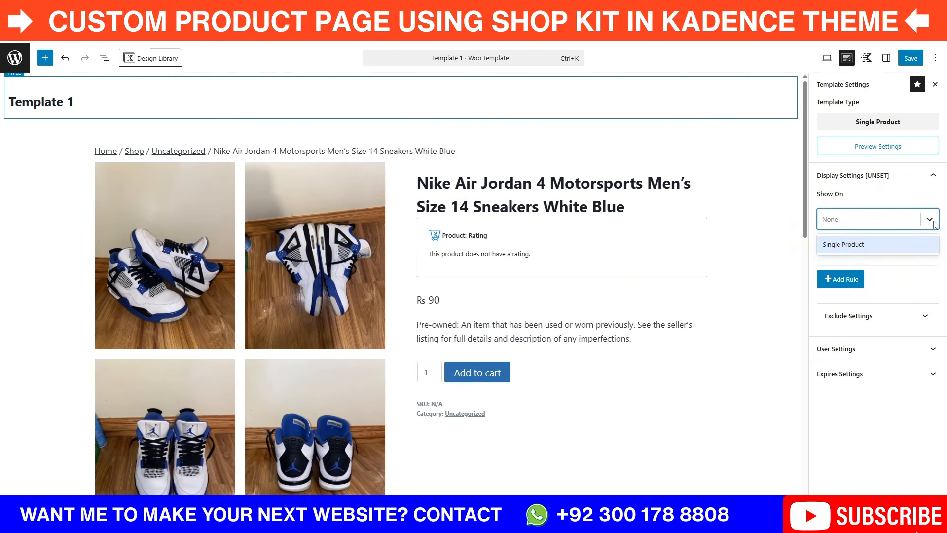
click(853, 245)
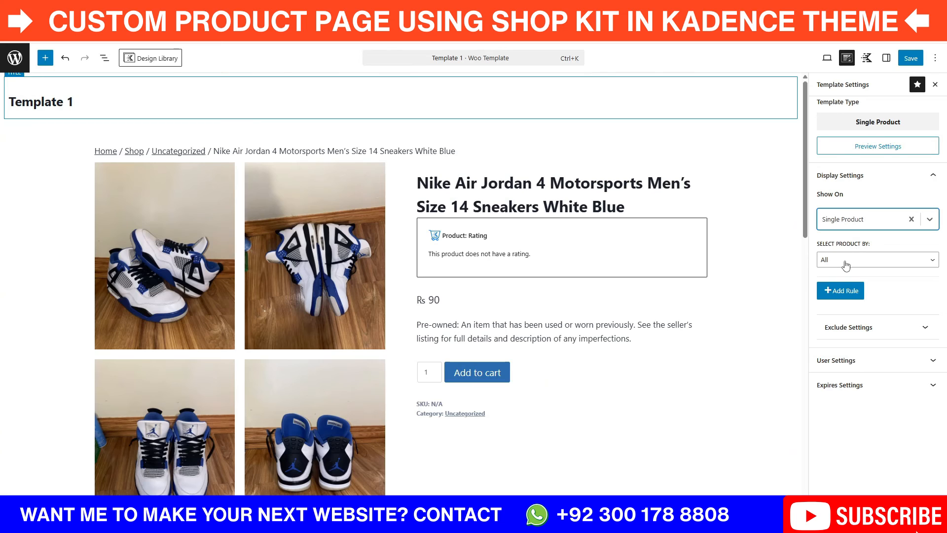
click(846, 265)
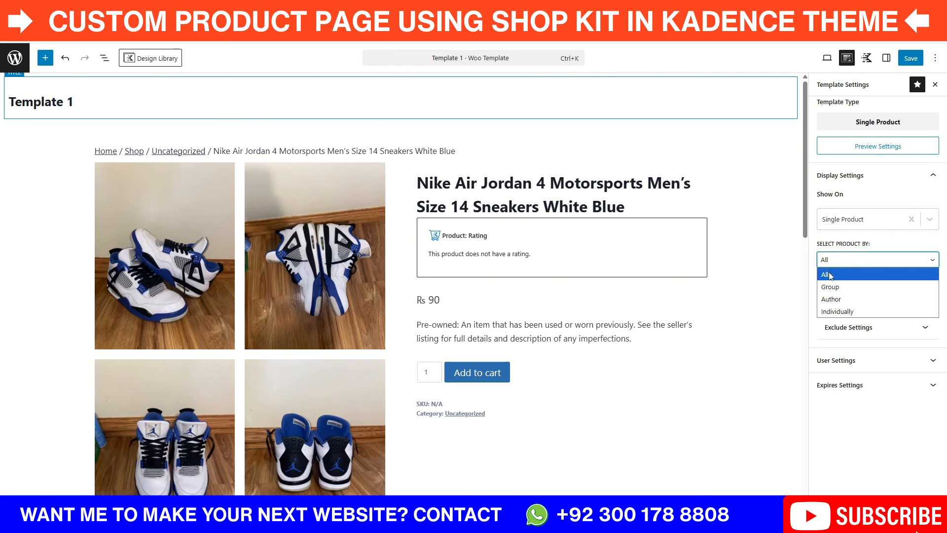
click(826, 276)
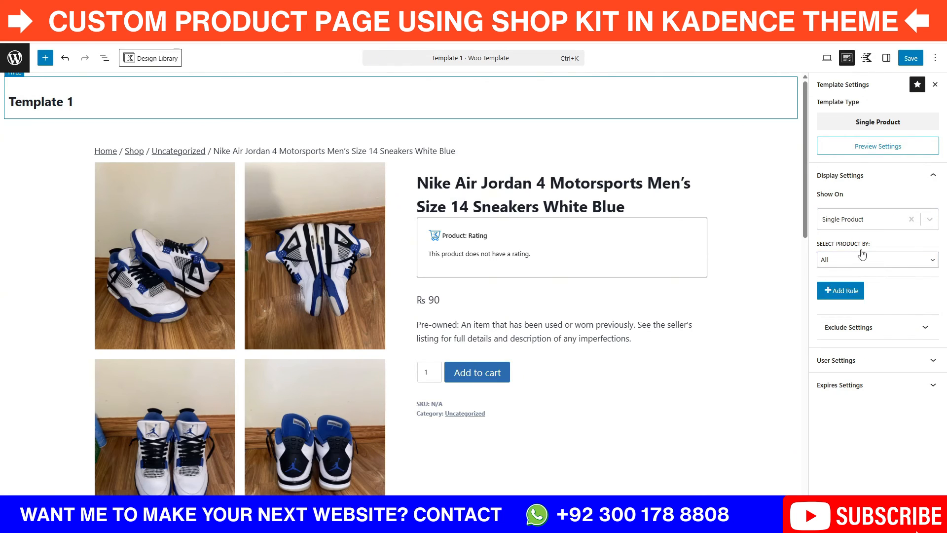
Restrict the display rule to individually selected products, choose the first listed Nike Men's Air Jordan Retro IV 4, and save the template.
click(861, 260)
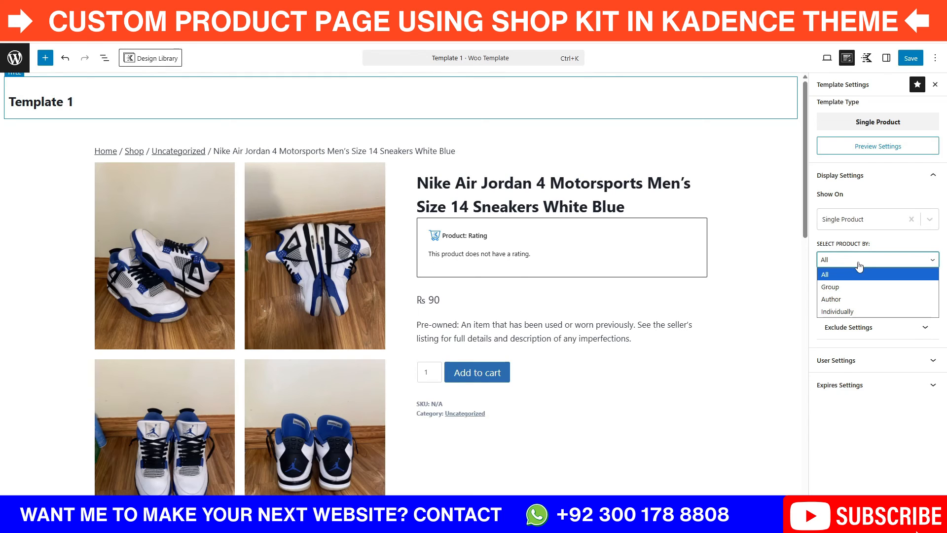
click(841, 311)
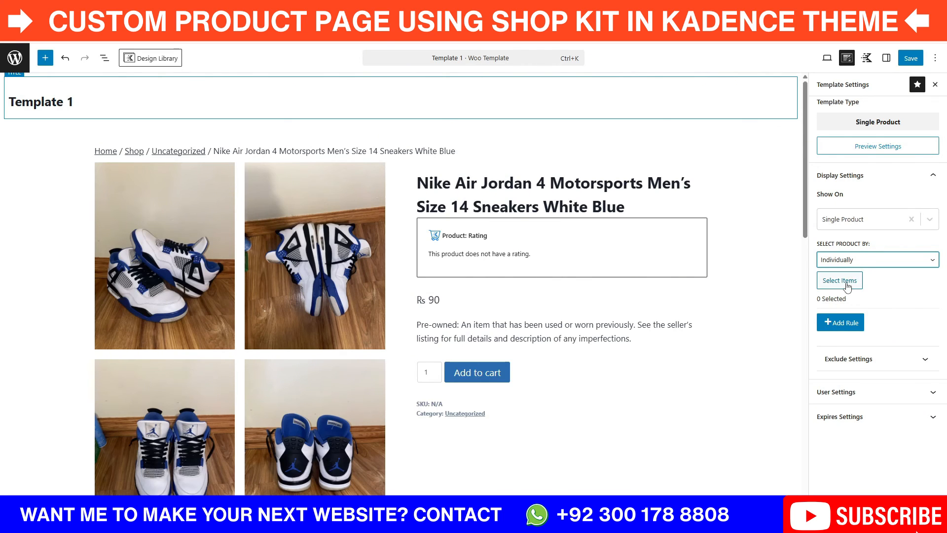
click(847, 286)
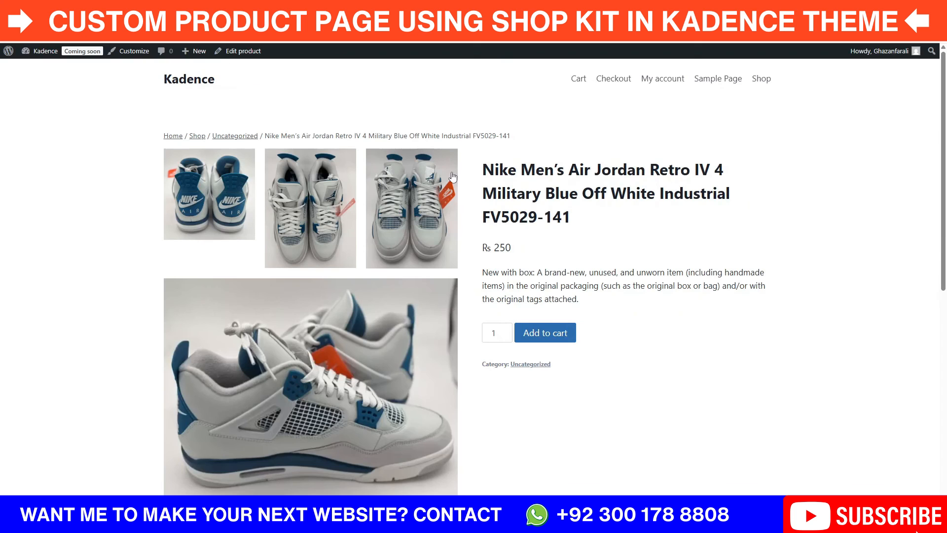
drag(482, 169, 516, 168)
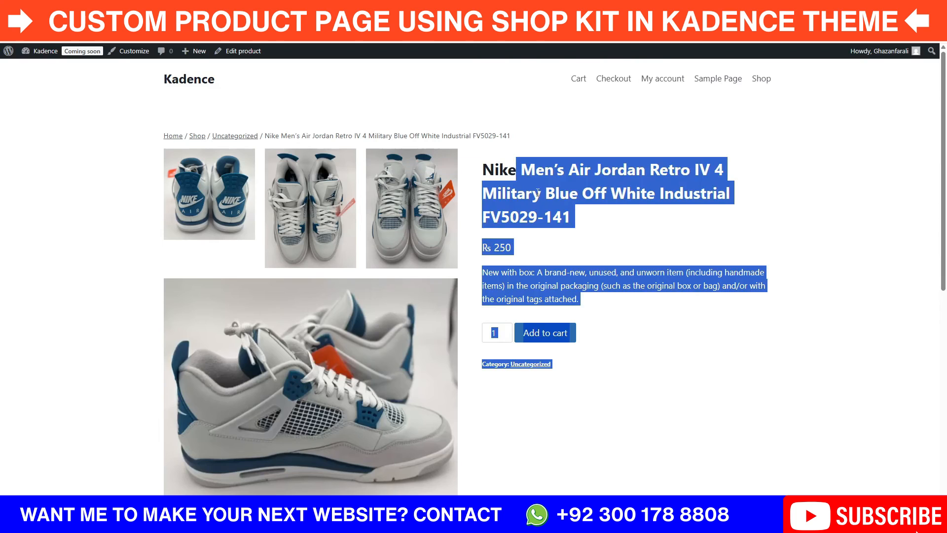
click(571, 215)
drag(571, 217, 501, 218)
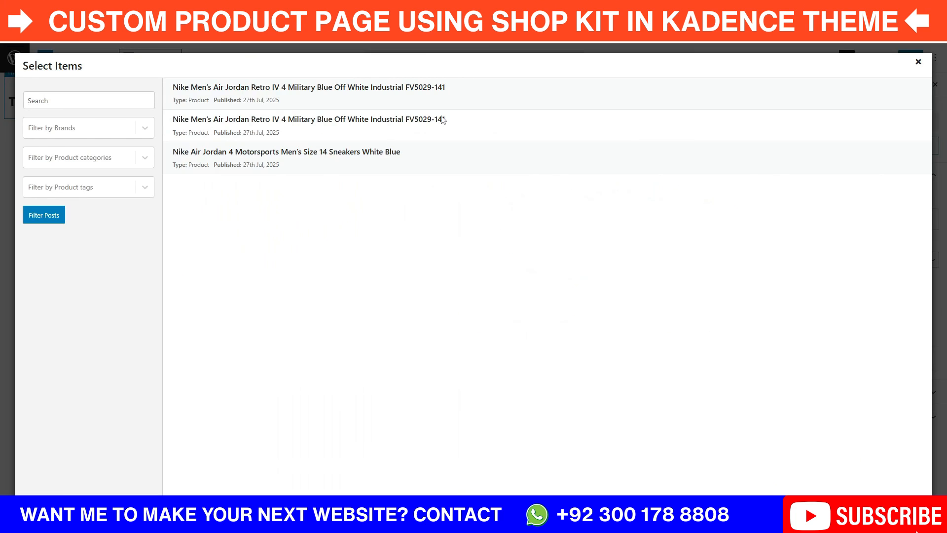
click(459, 96)
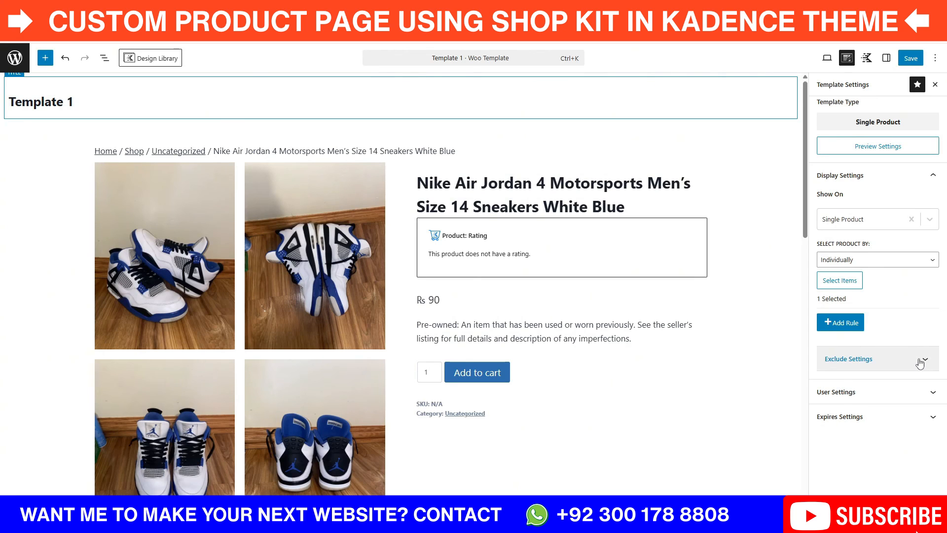
click(920, 392)
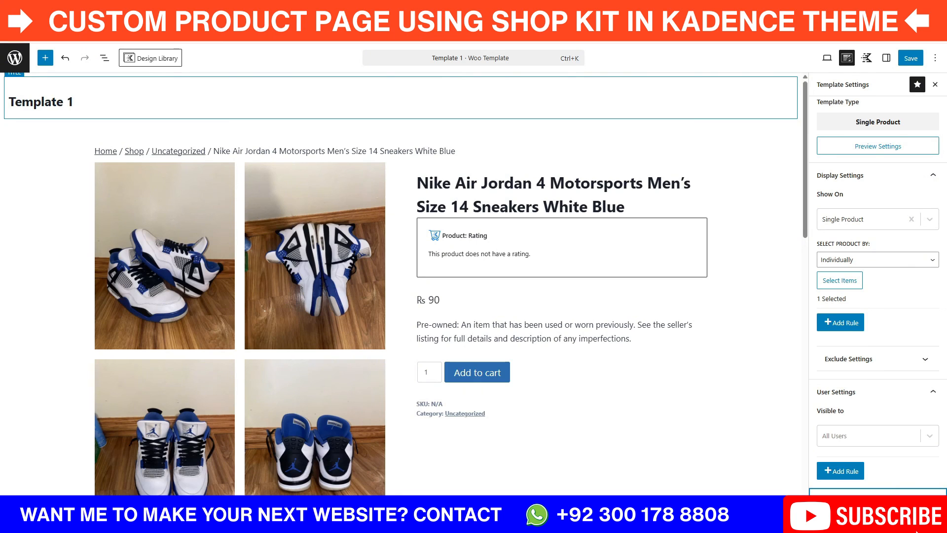
click(909, 60)
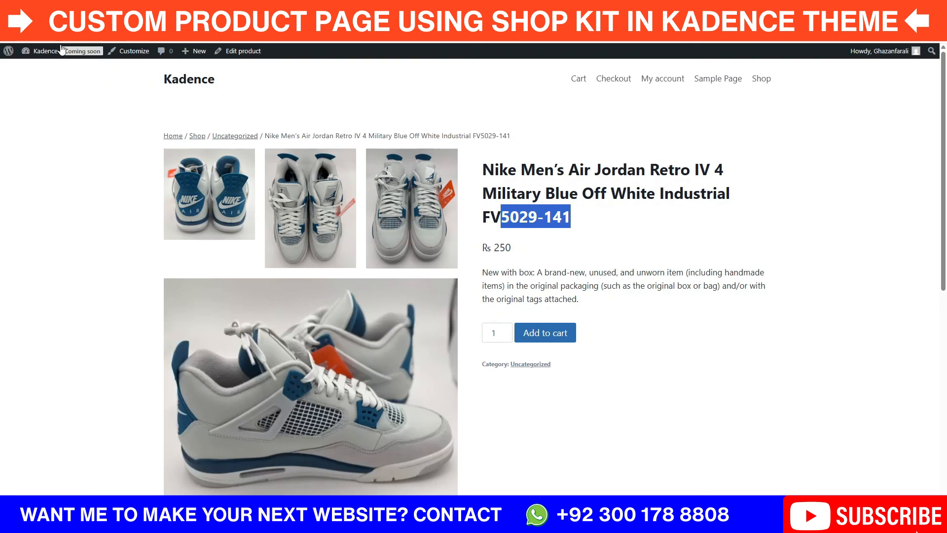
Open the last Nike Men's Air Jordan Retro IV 4 product from the live shop page and examine its gallery and description layout.
click(85, 161)
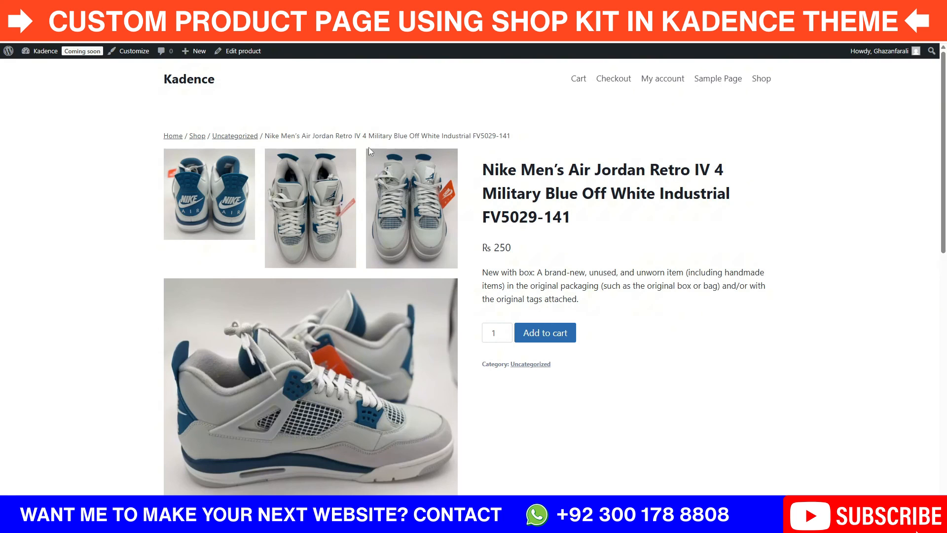
click(762, 80)
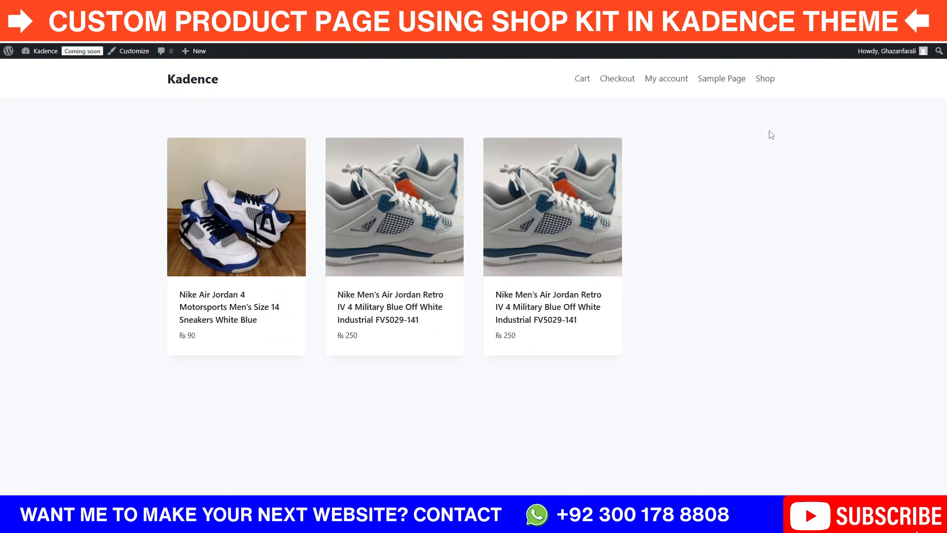
click(557, 306)
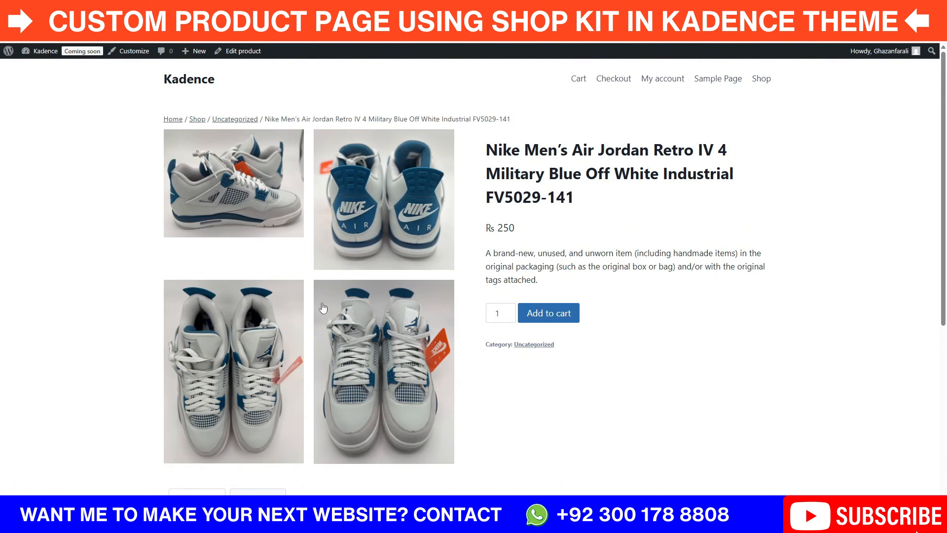
scroll(469, 309, down, 4)
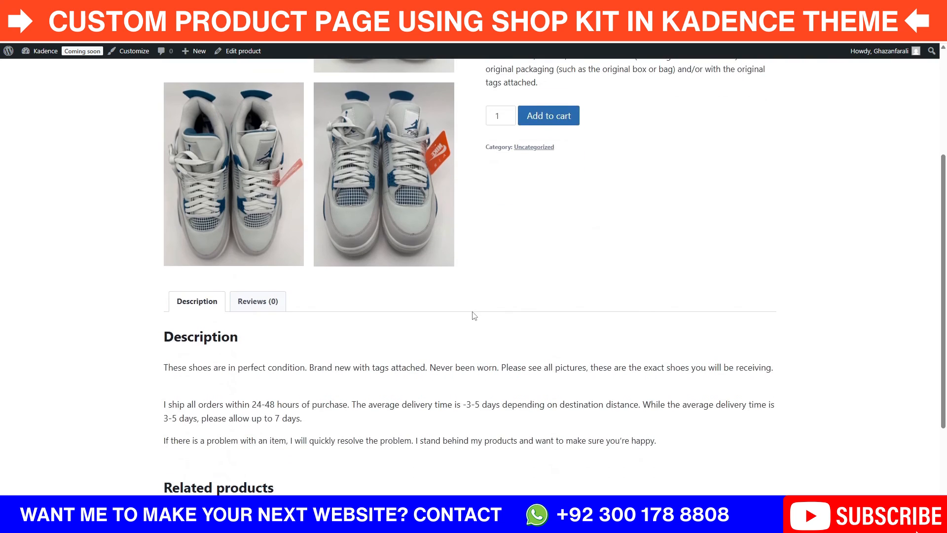
scroll(471, 314, up, 4)
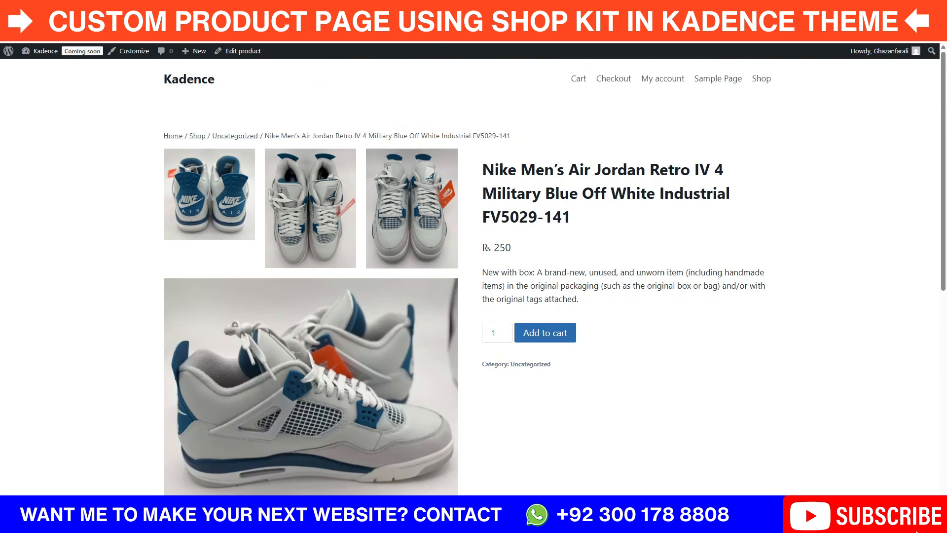